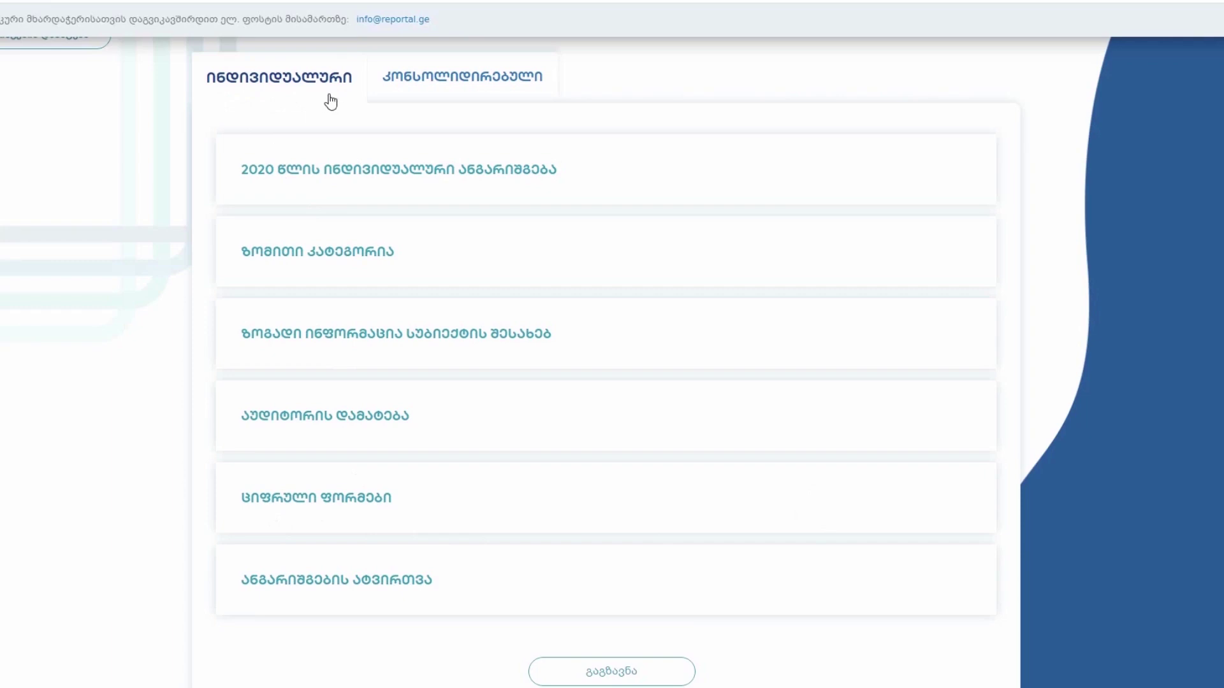
Look at the consolidated (კონსოლიდირებული) report's sections, return to the individual report and open its digital forms (ციფრული ფორმები).
click(457, 96)
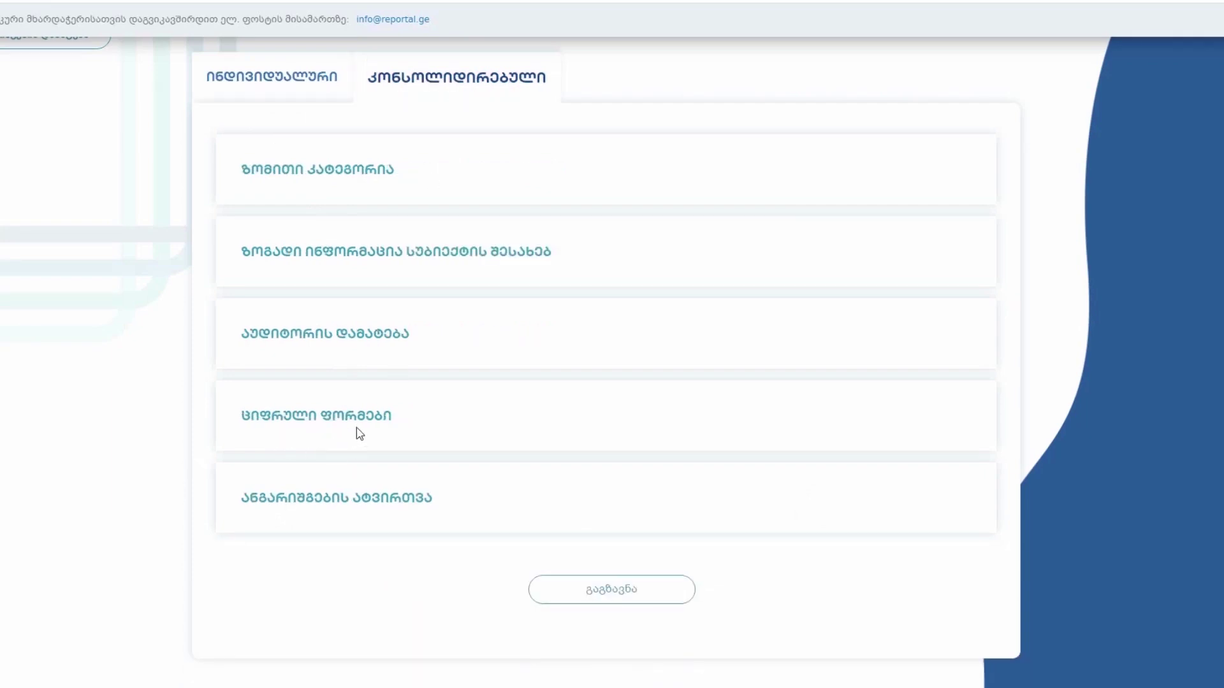
click(291, 88)
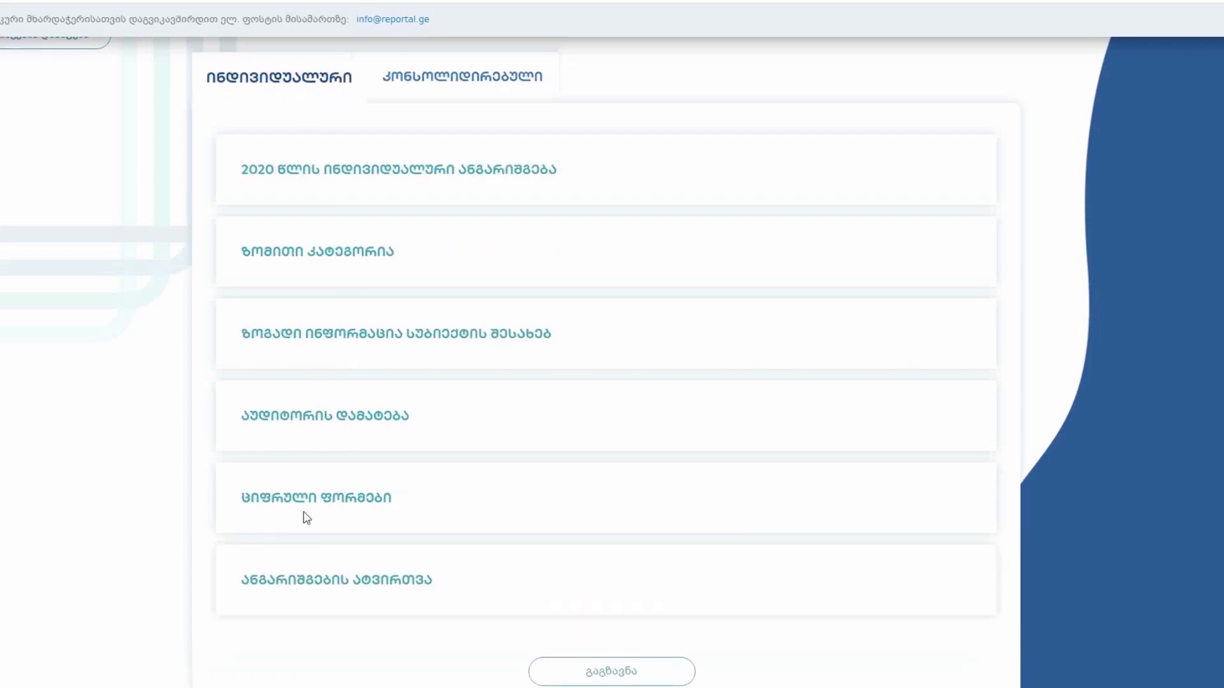
click(337, 503)
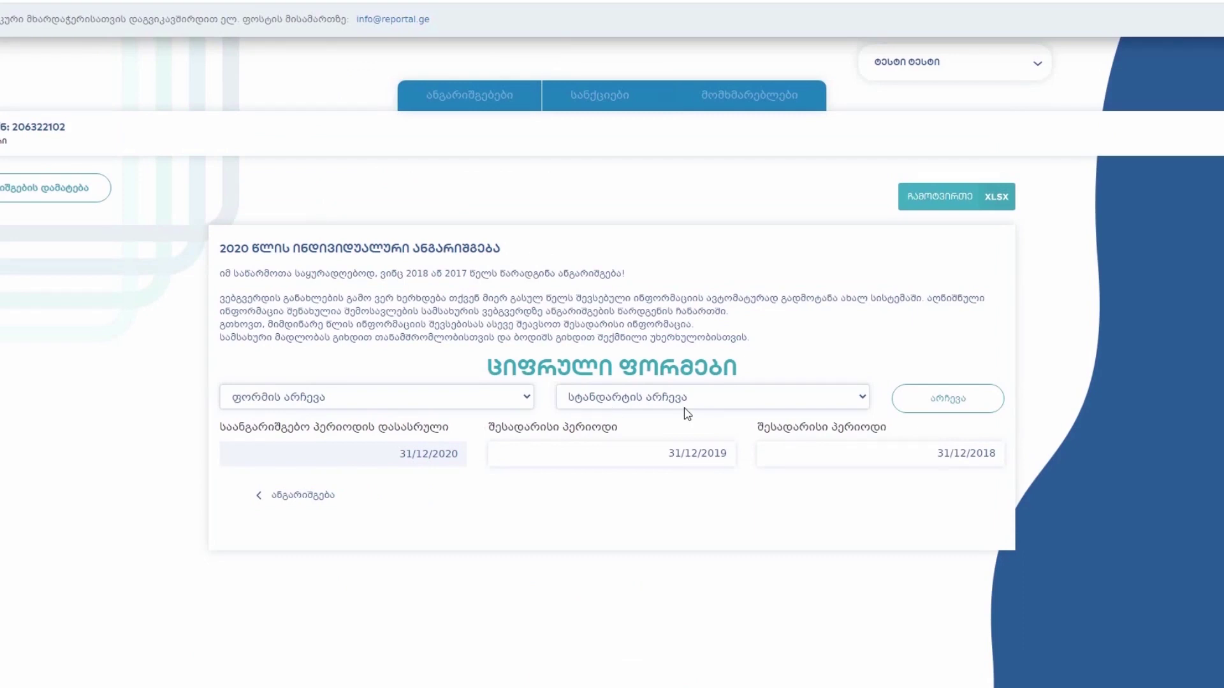
Select the non-financial institutions form (არაფინანსური ინსტიტუტებისთვის) and check its available reporting standards, leaving the standard unselected.
click(528, 401)
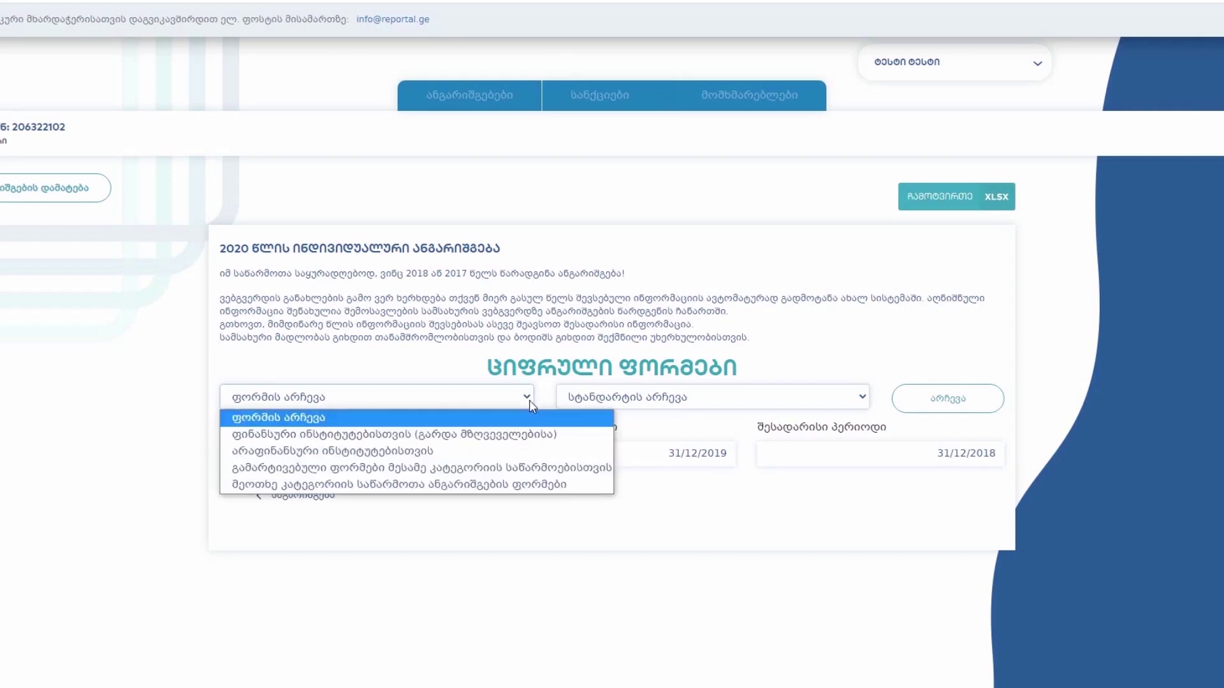
click(533, 450)
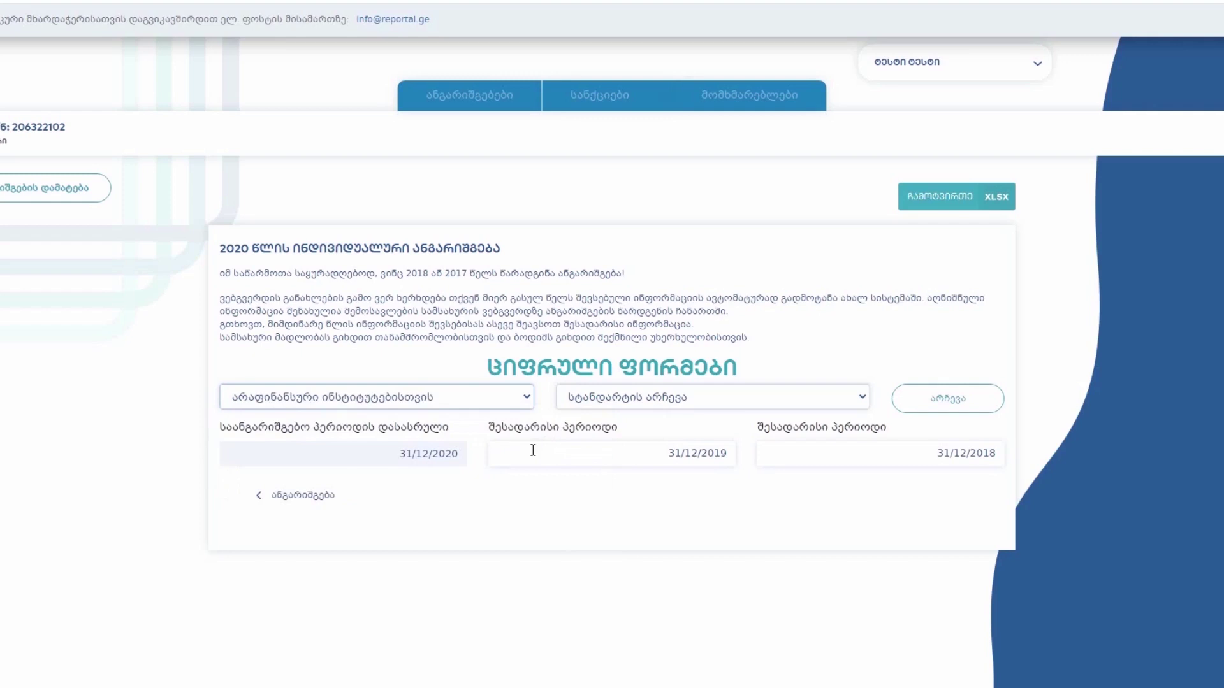
click(780, 407)
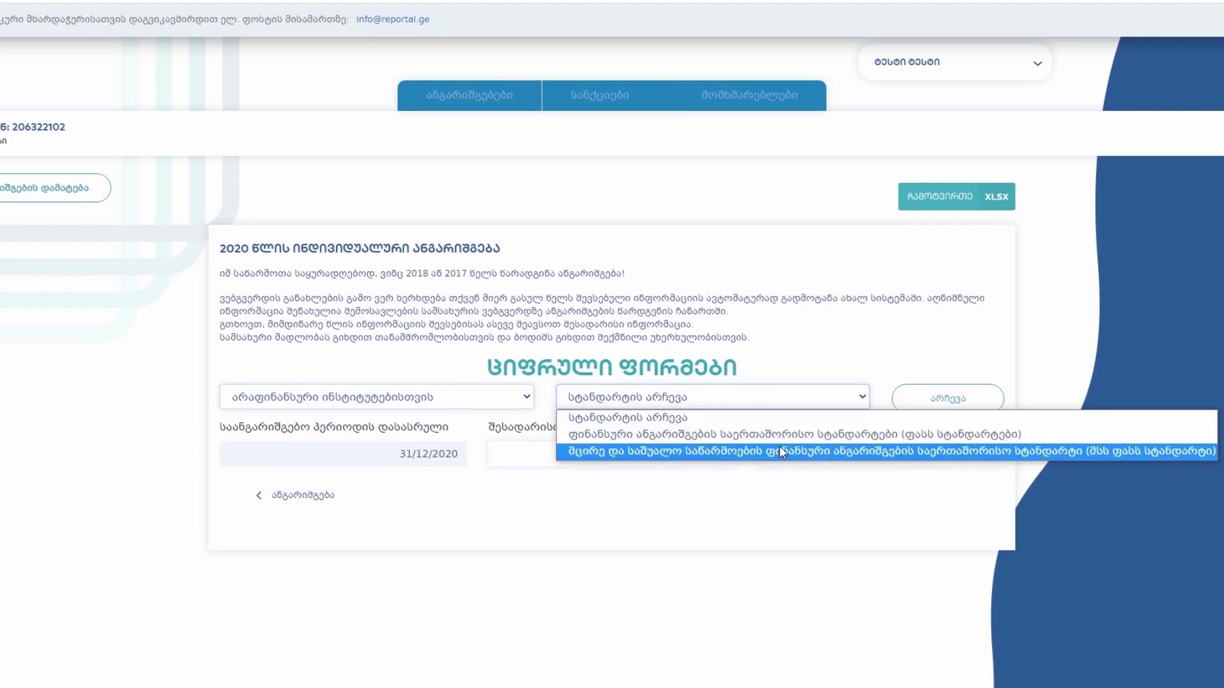
click(778, 421)
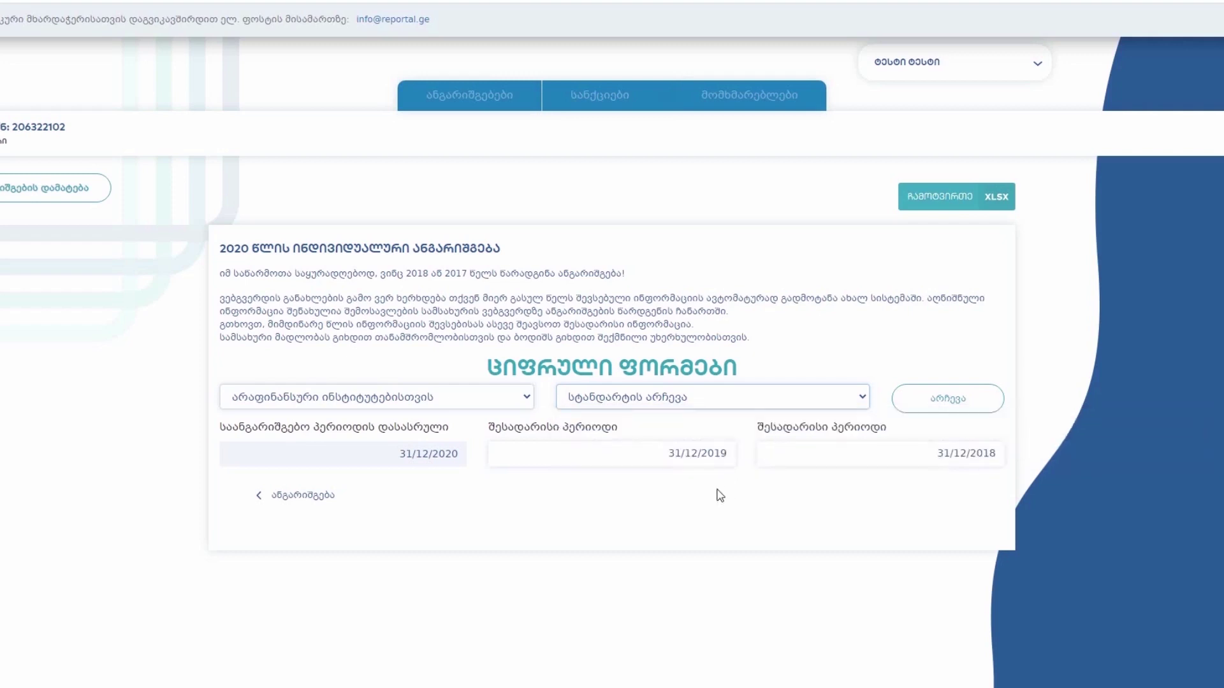
Select the reporting forms for fourth-category enterprises (მეოთხე კატეგორიის საწარმოთა ანგარიშგების ფორმები) and the fourth-category financial reporting standard.
click(527, 401)
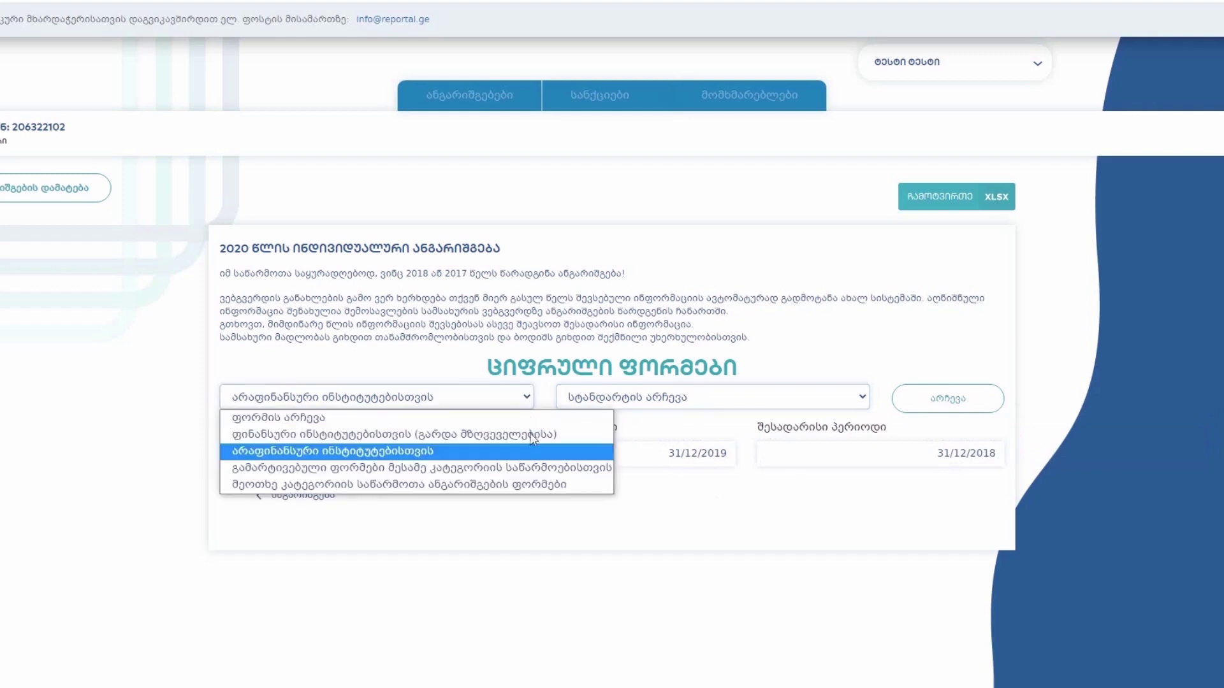
click(534, 484)
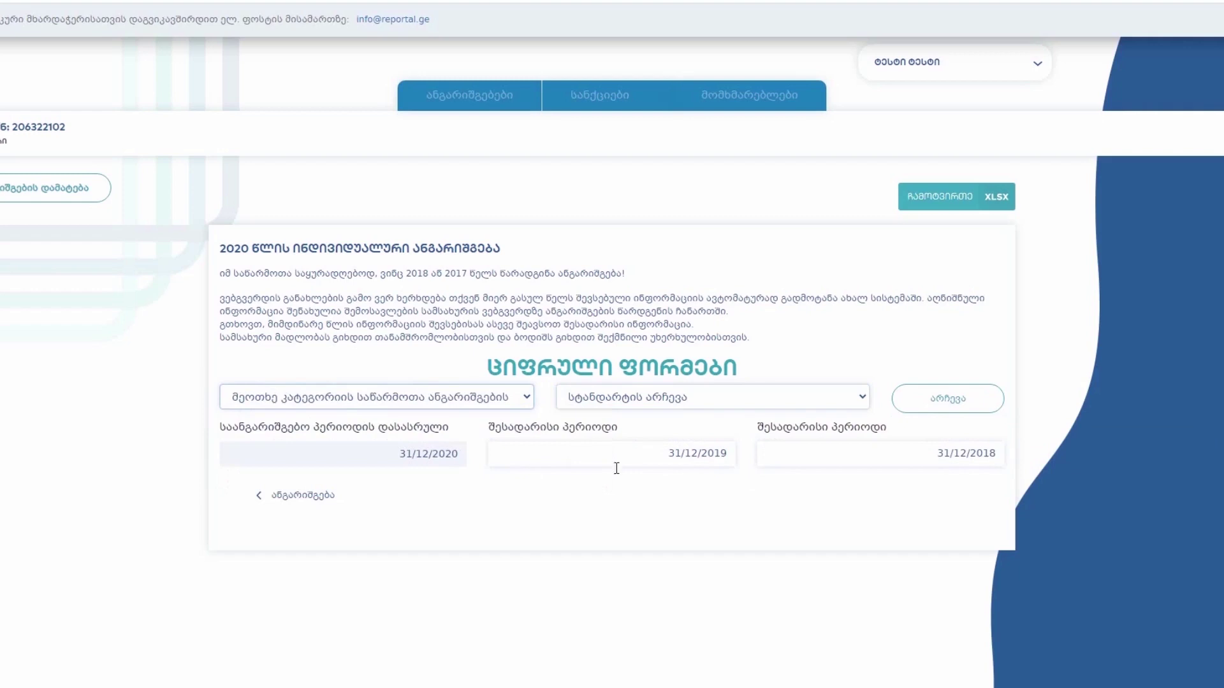
click(705, 405)
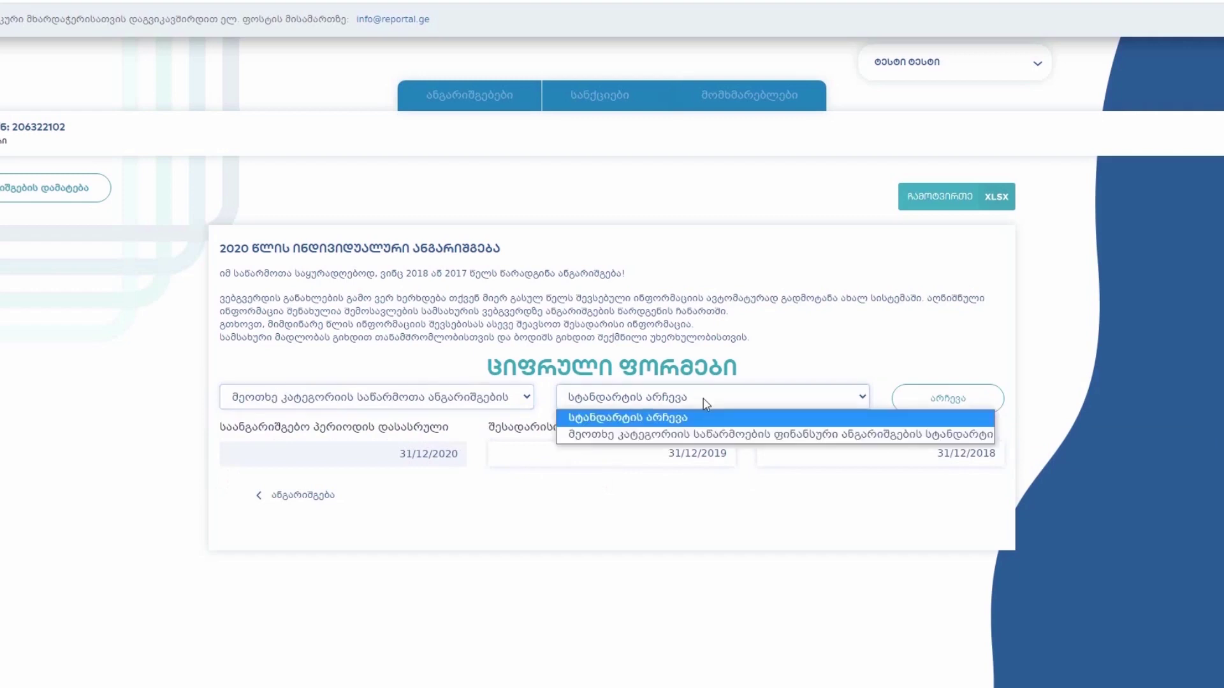
click(710, 436)
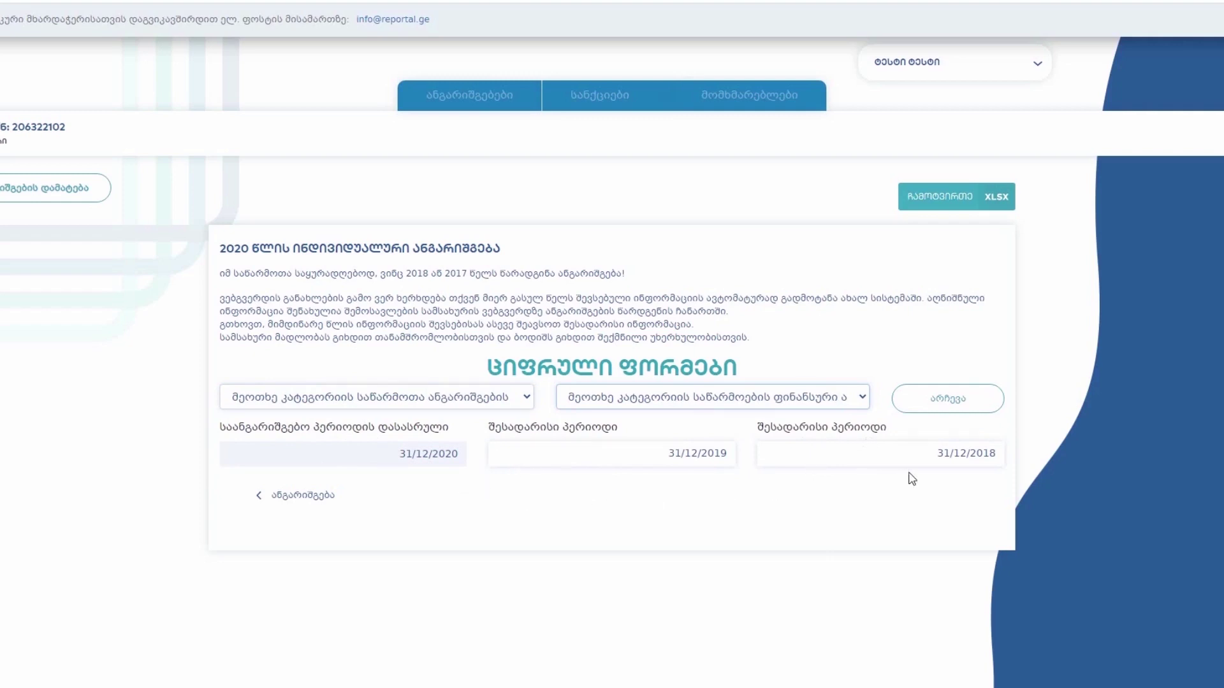
Try changing the first comparative period to 13/12/2019 and restore it to 31/12/2019.
click(712, 454)
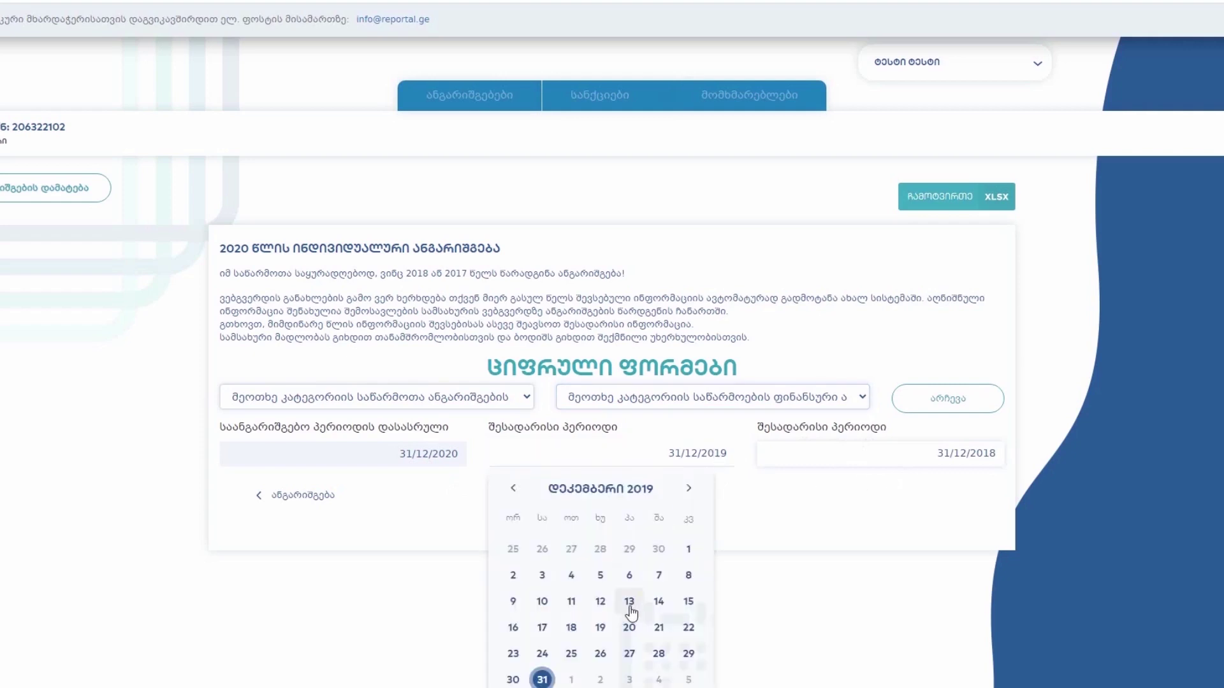
click(631, 605)
click(711, 457)
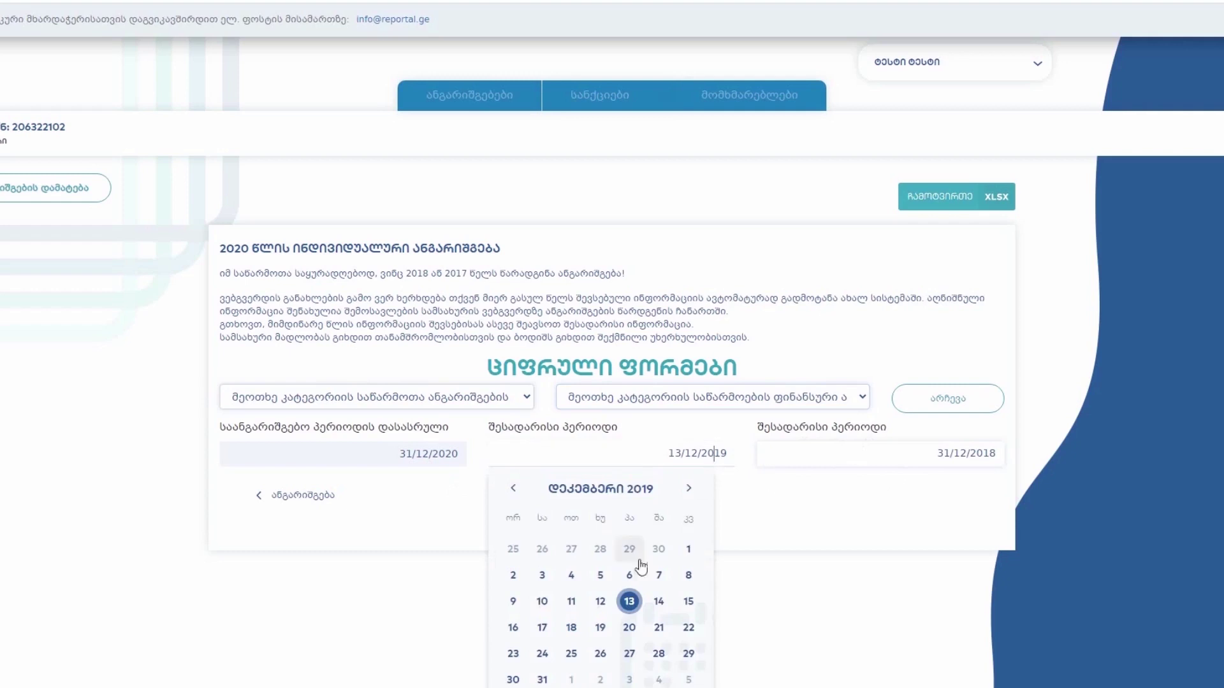
click(552, 679)
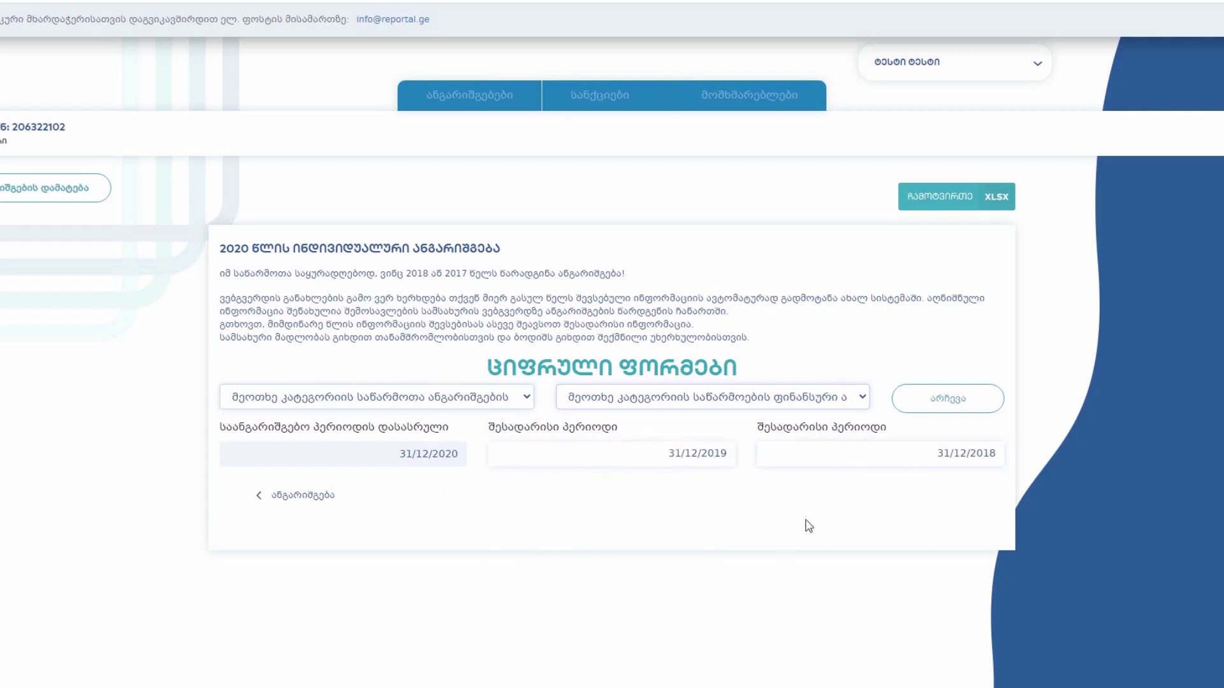
Apply the chosen form, standard and periods, and confirm that existing digital form data may be deleted.
click(949, 413)
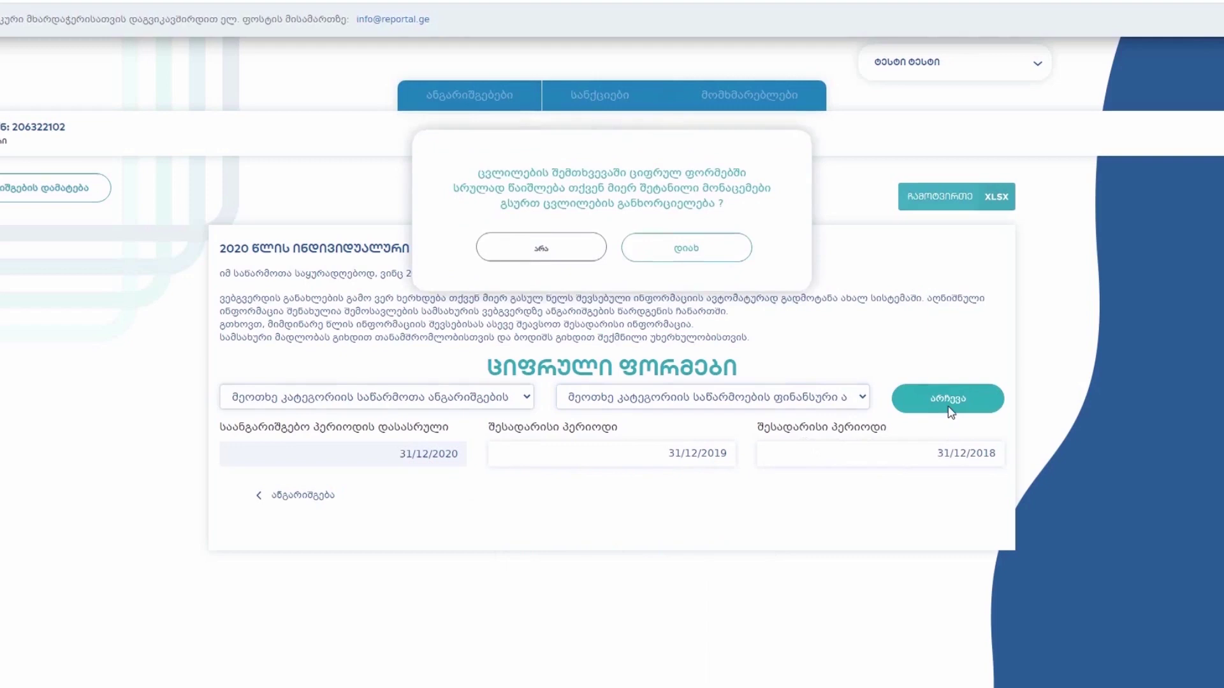
click(724, 254)
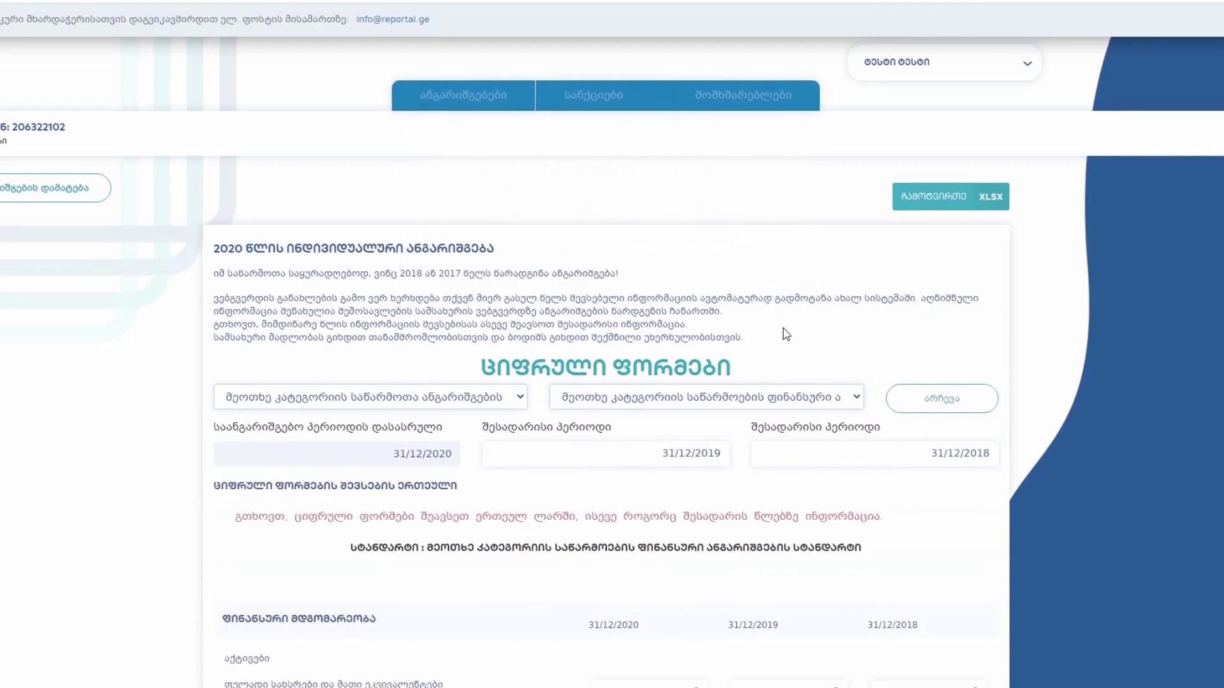
Review the activity results, cash flow and explanatory notes sections of the generated digital forms.
scroll(808, 355, down, 3)
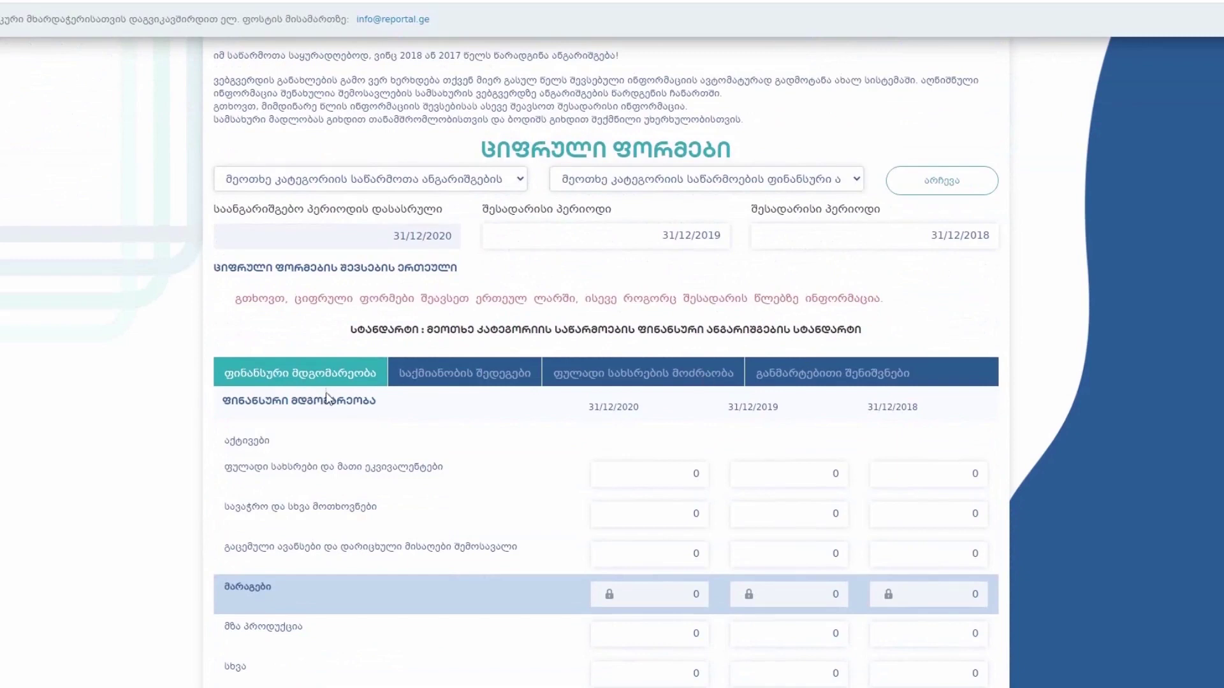
click(441, 383)
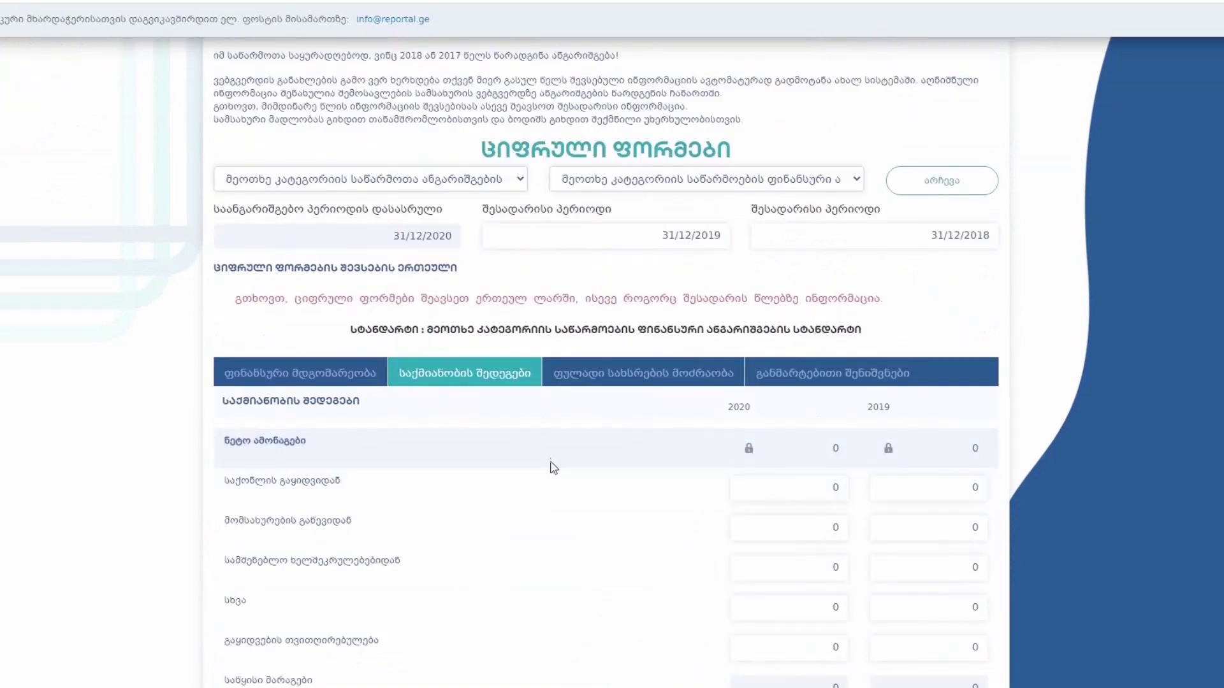
click(660, 390)
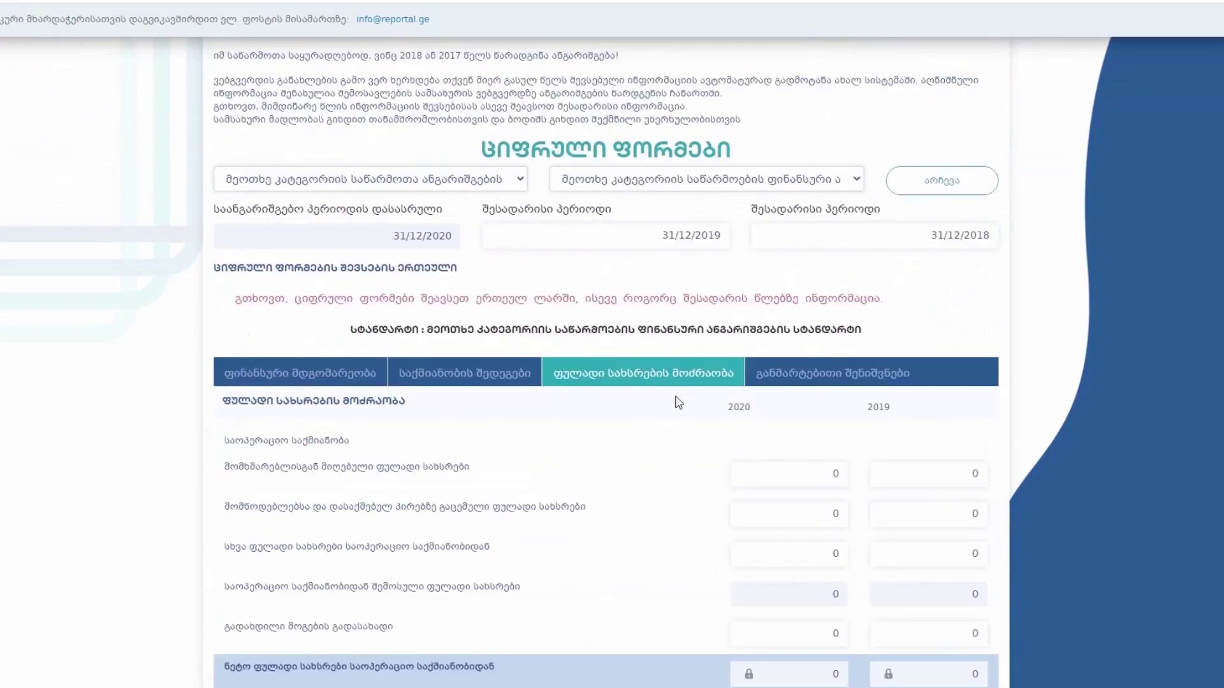
click(819, 389)
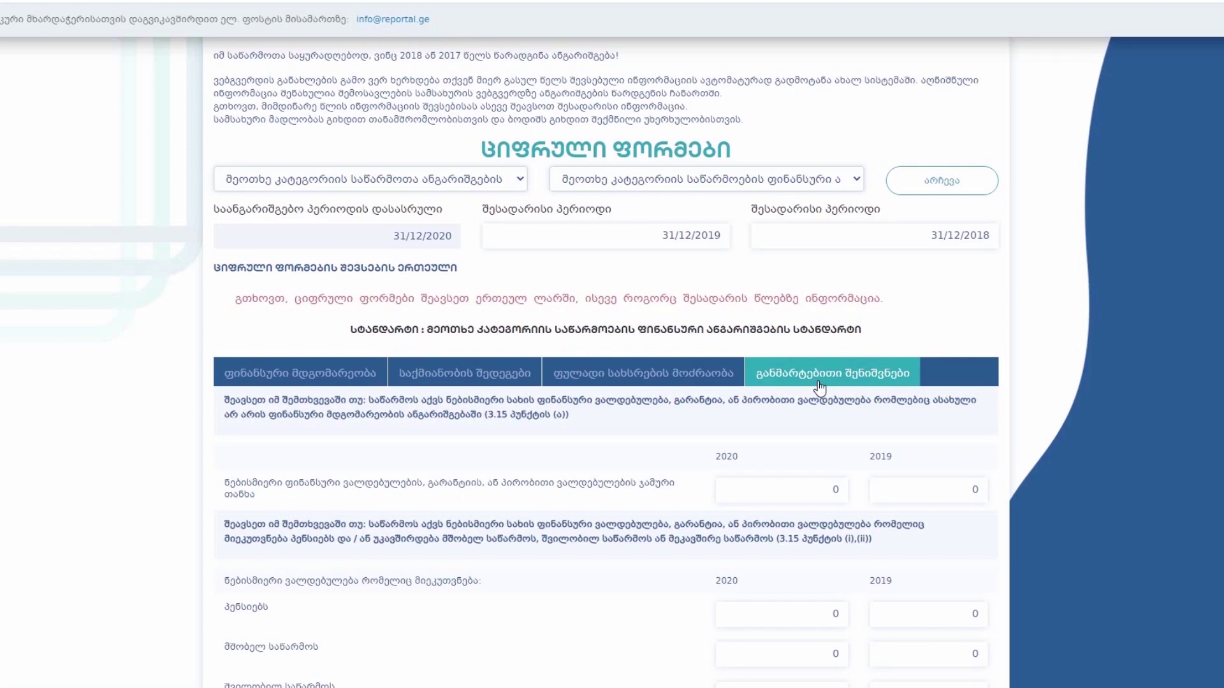
In the financial position form (ფინანსური მდგომარეობა), set cash and cash equivalents at 31/12/2020 to 500.
click(353, 385)
scroll(505, 456, down, 2)
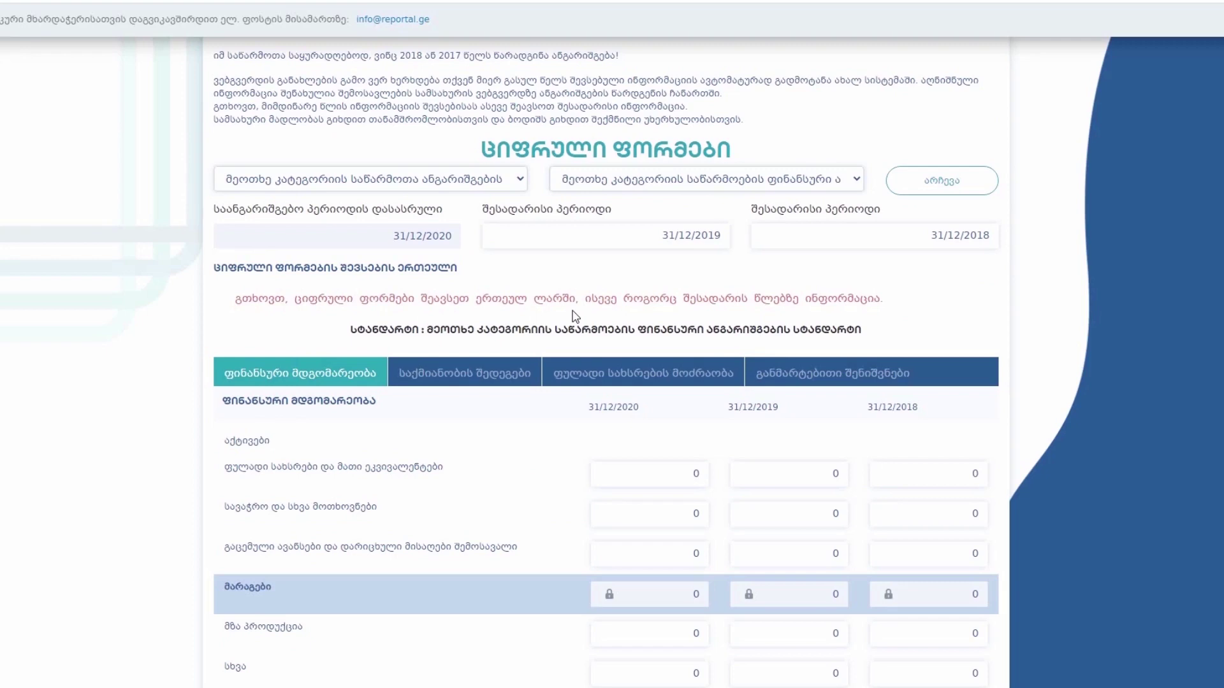
click(687, 476)
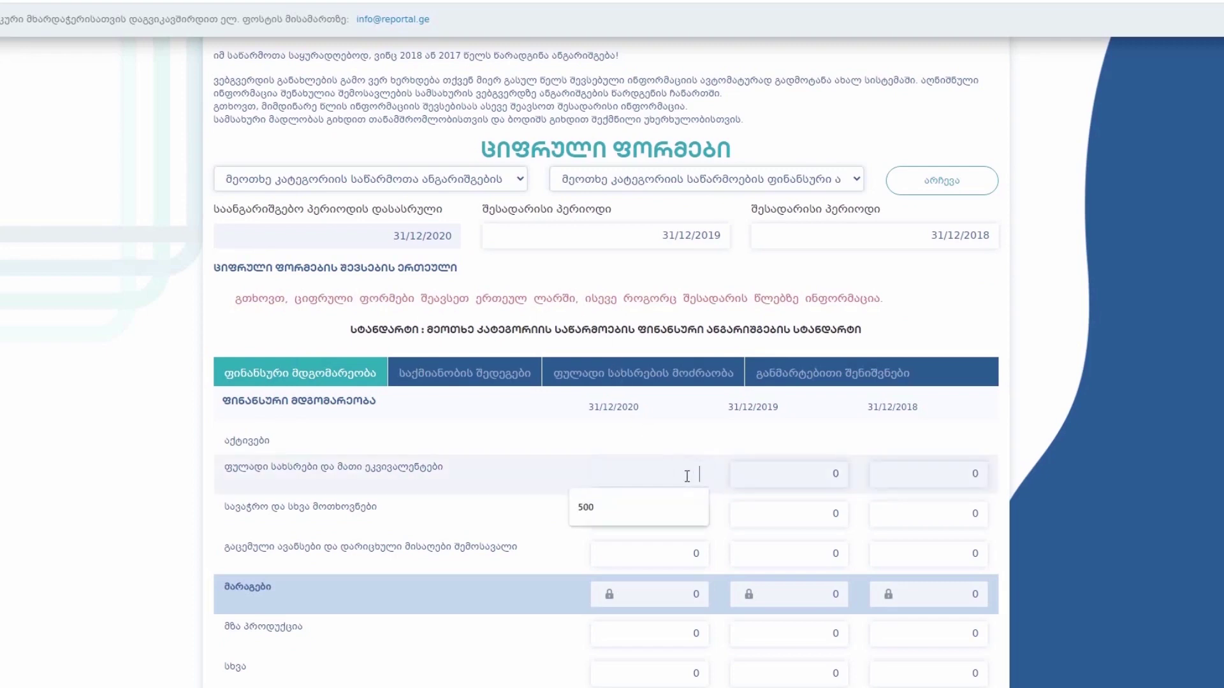
click(681, 502)
Set the share capital (საკუთარი კაპიტალი) line in the equity section to 200 for 31/12/2020.
scroll(682, 503, down, 5)
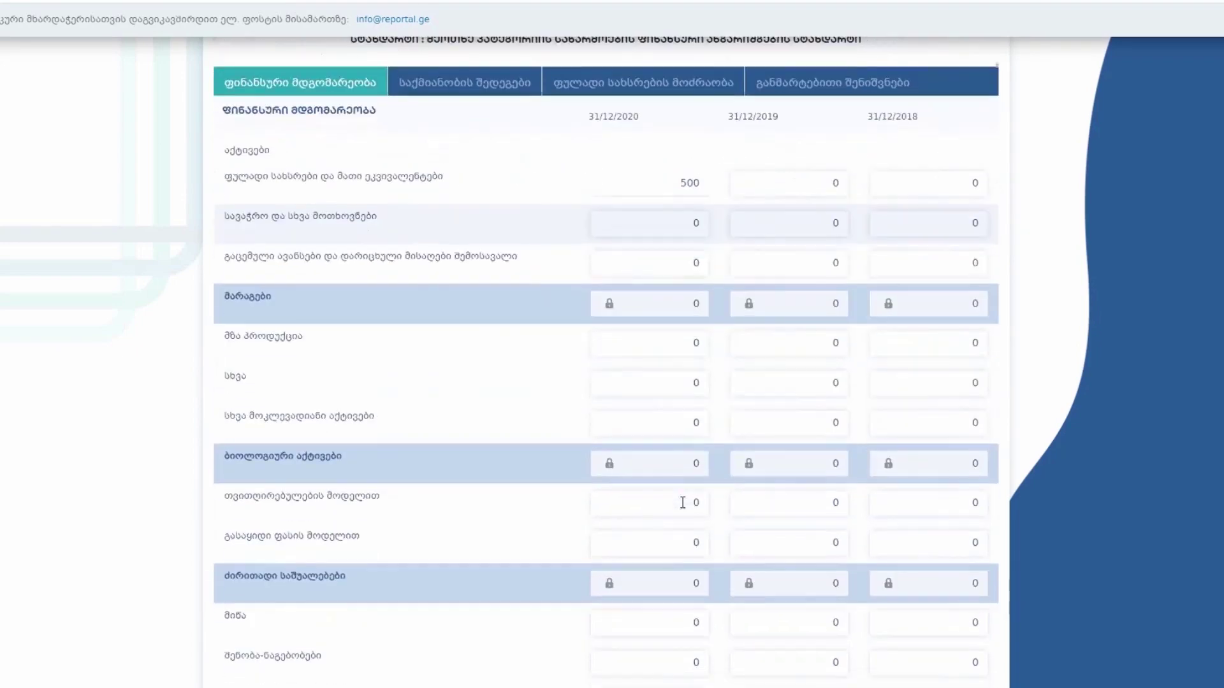
scroll(683, 503, down, 14)
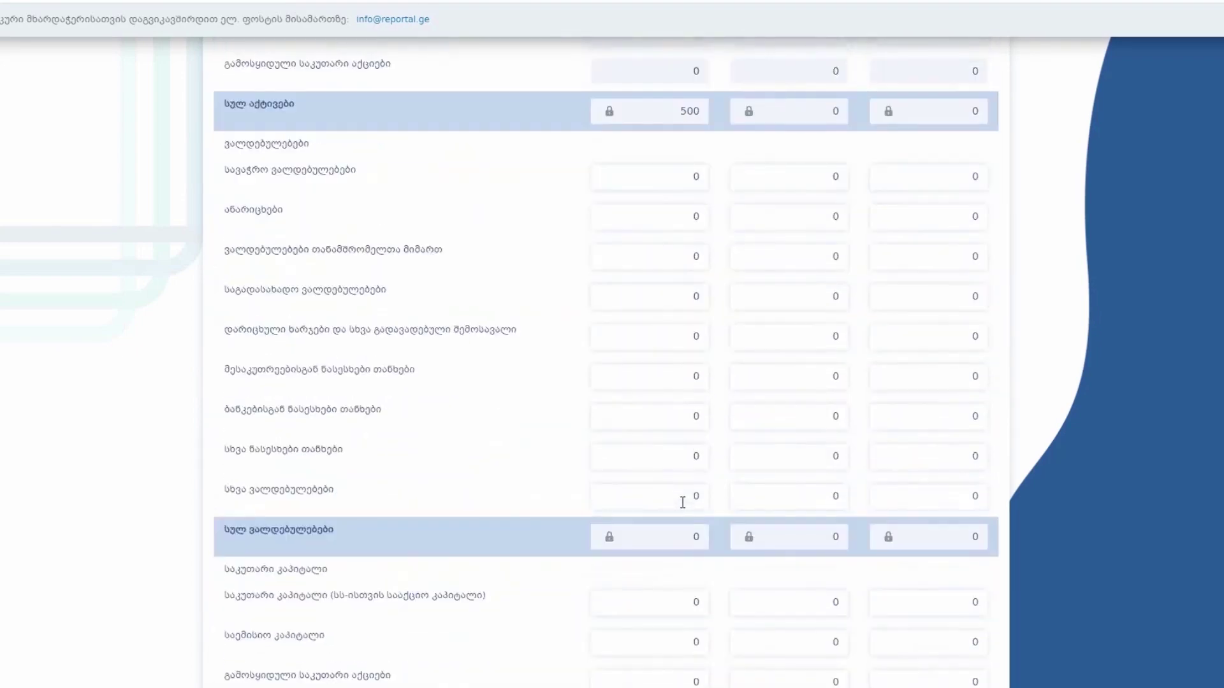
scroll(682, 503, down, 5)
click(685, 314)
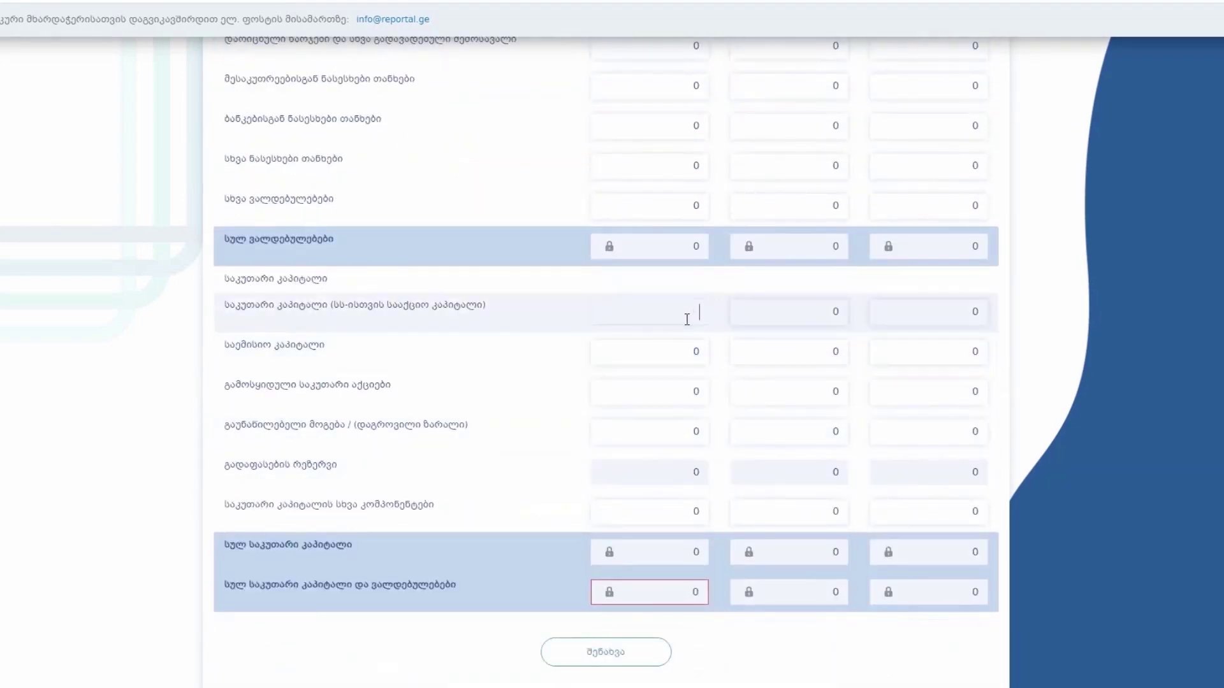
click(684, 348)
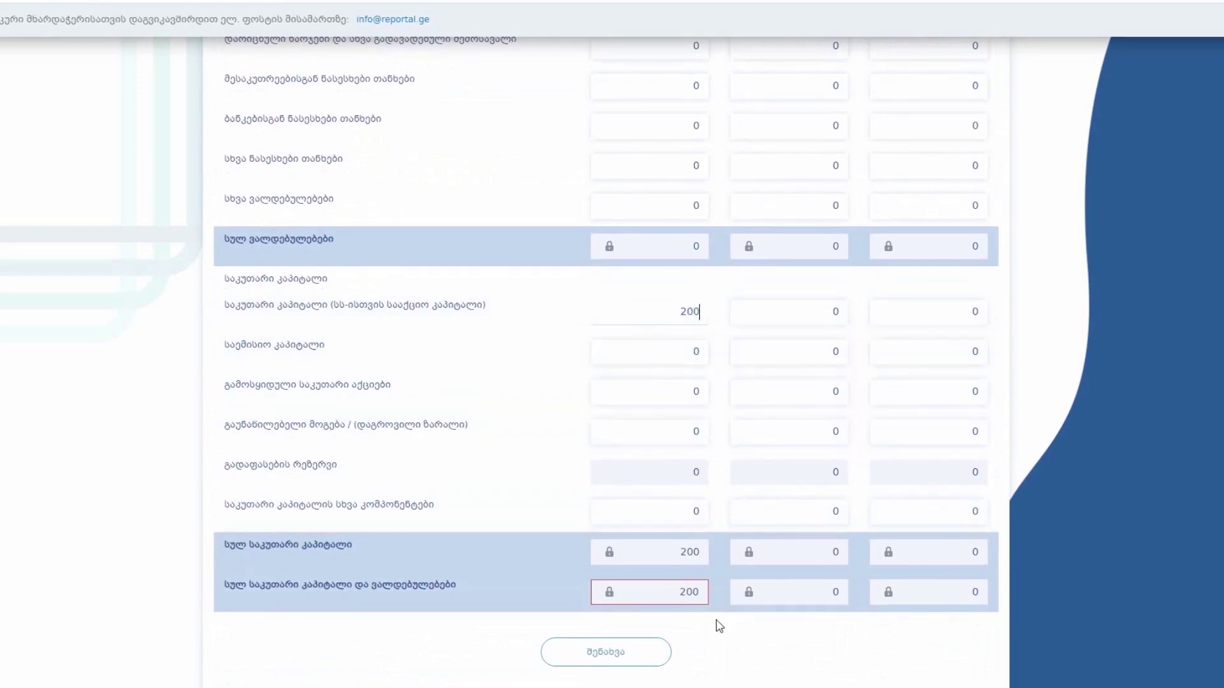
Check the balance error on total equity and liabilities, set საემისიო კაპიტალი at 31/12/2020 to 300, and save the form.
mouse_move(664, 602)
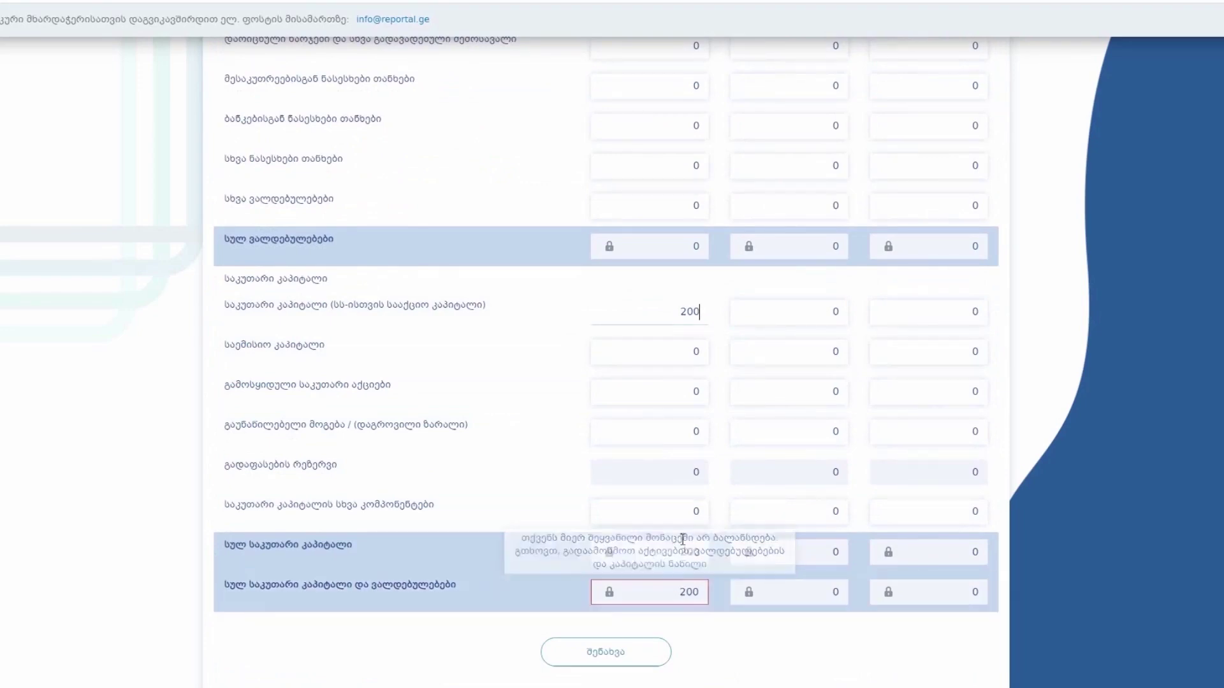
click(689, 351)
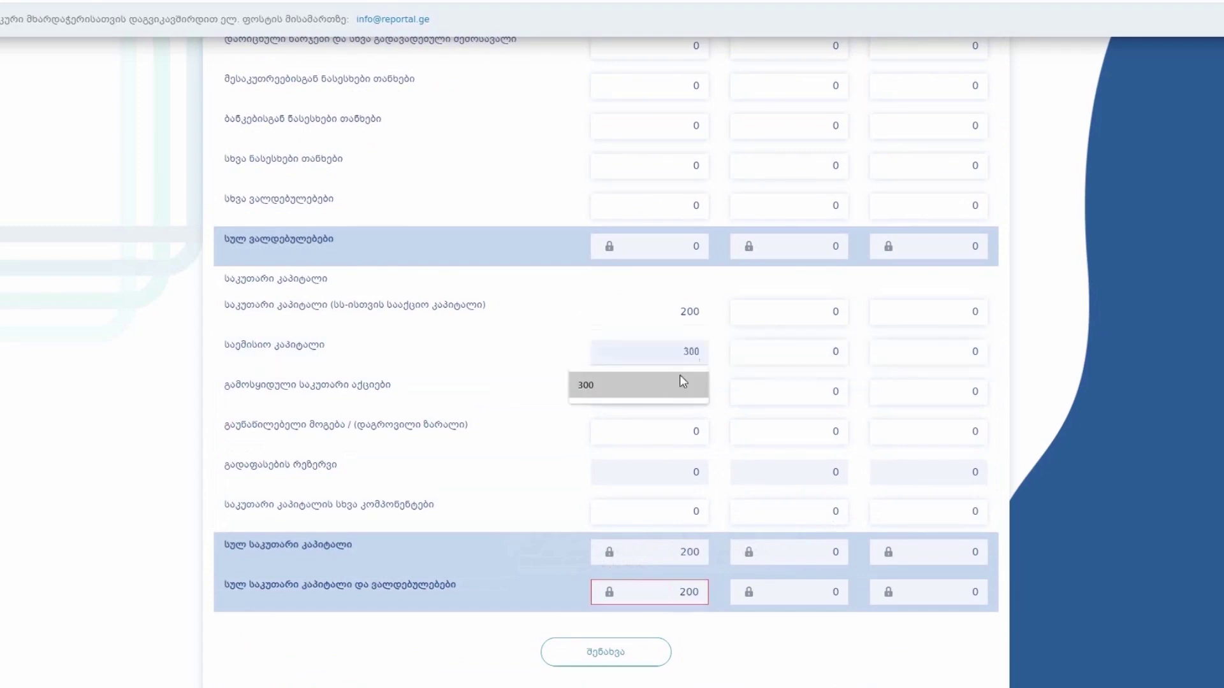
click(679, 380)
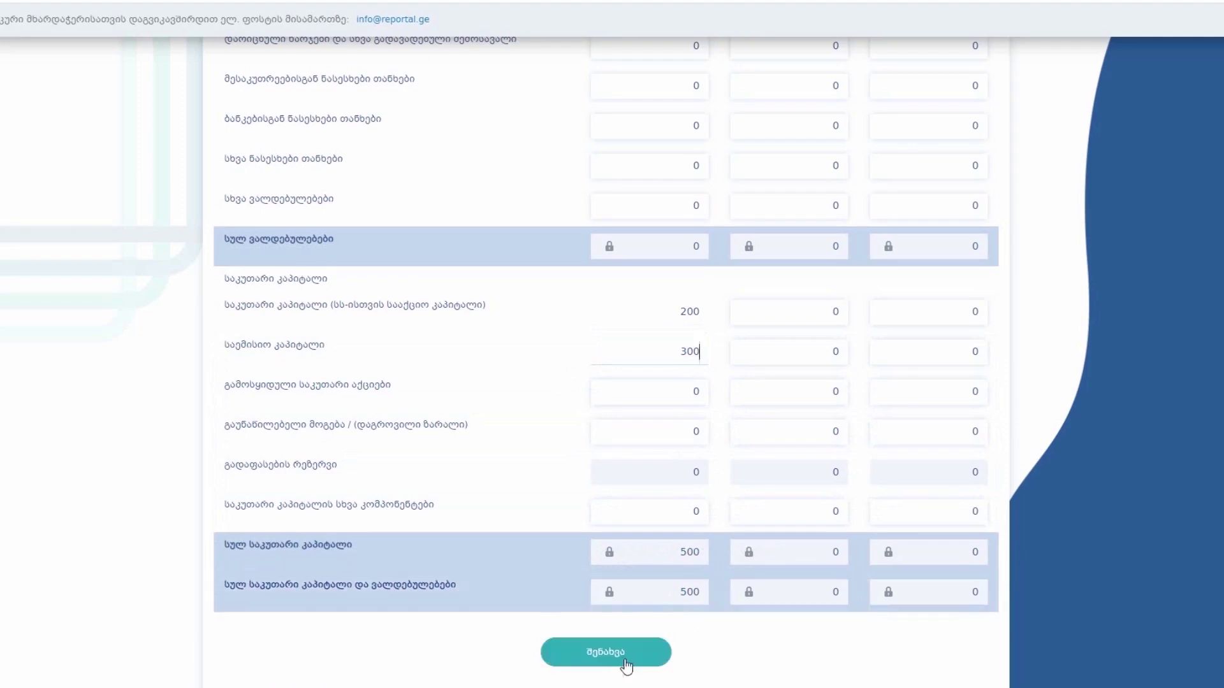
click(601, 656)
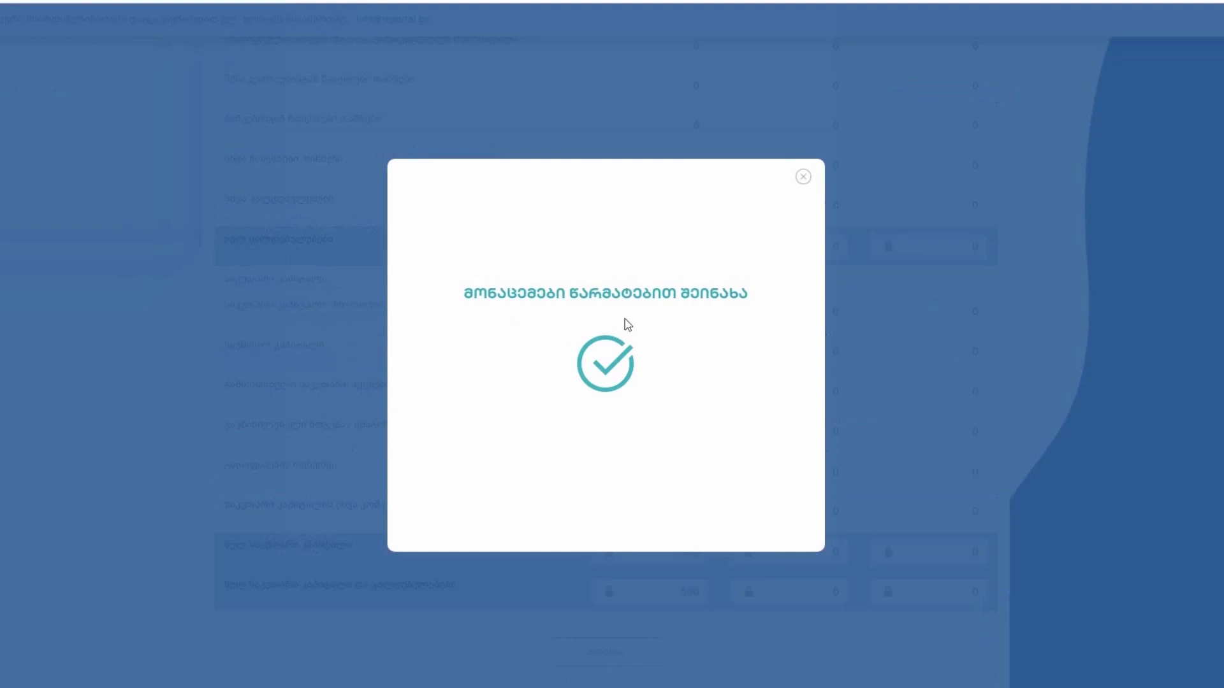
click(804, 177)
In the activity results form (საქმიანობის შედეგები), set 2020 revenue from sale of goods (საქონლის გაყიდვიდან) to 500.
scroll(770, 377, up, 20)
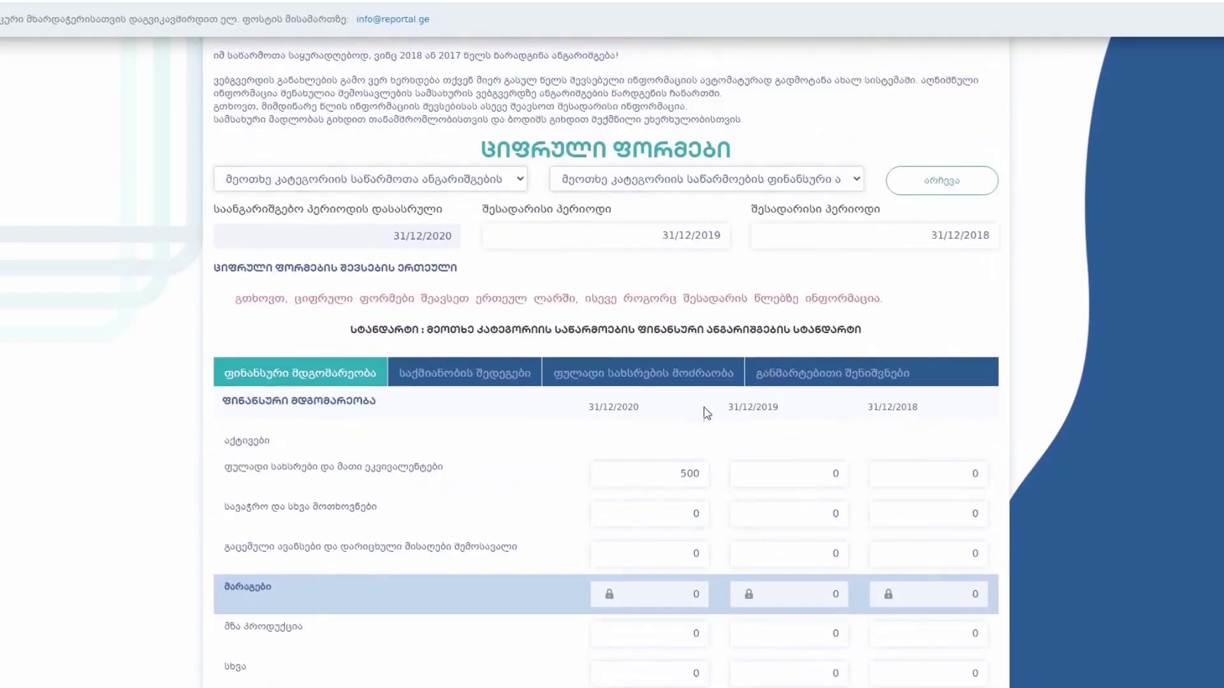
click(498, 381)
scroll(819, 481, down, 3)
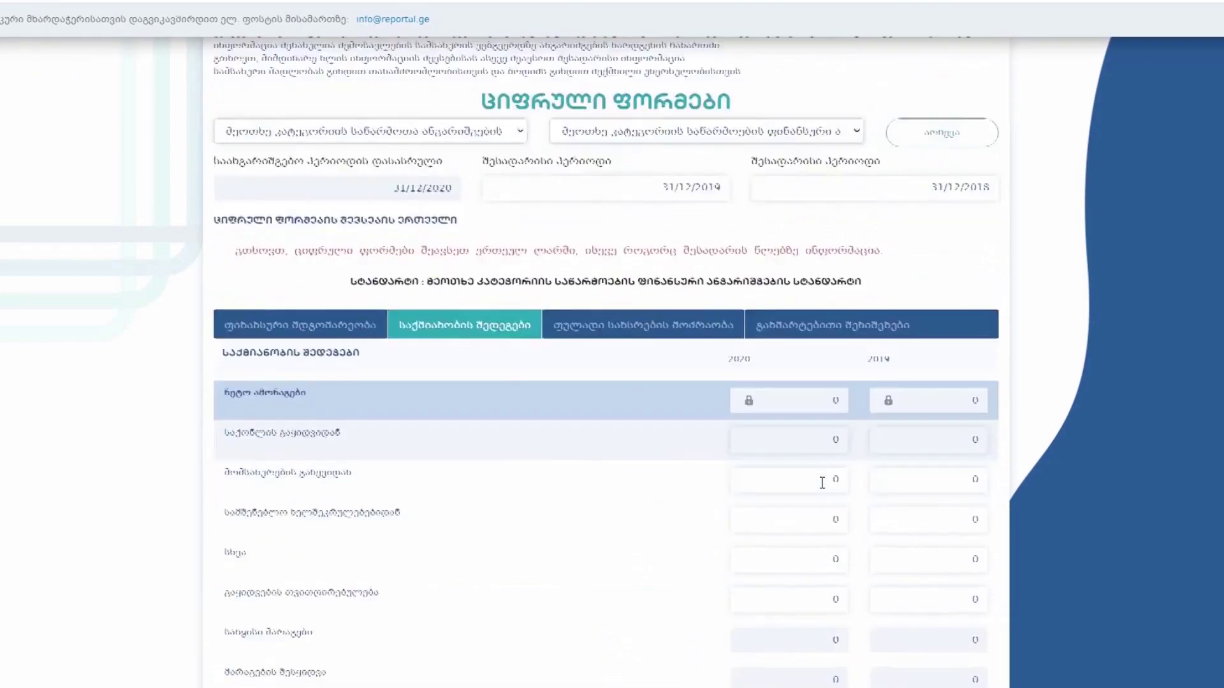
click(833, 271)
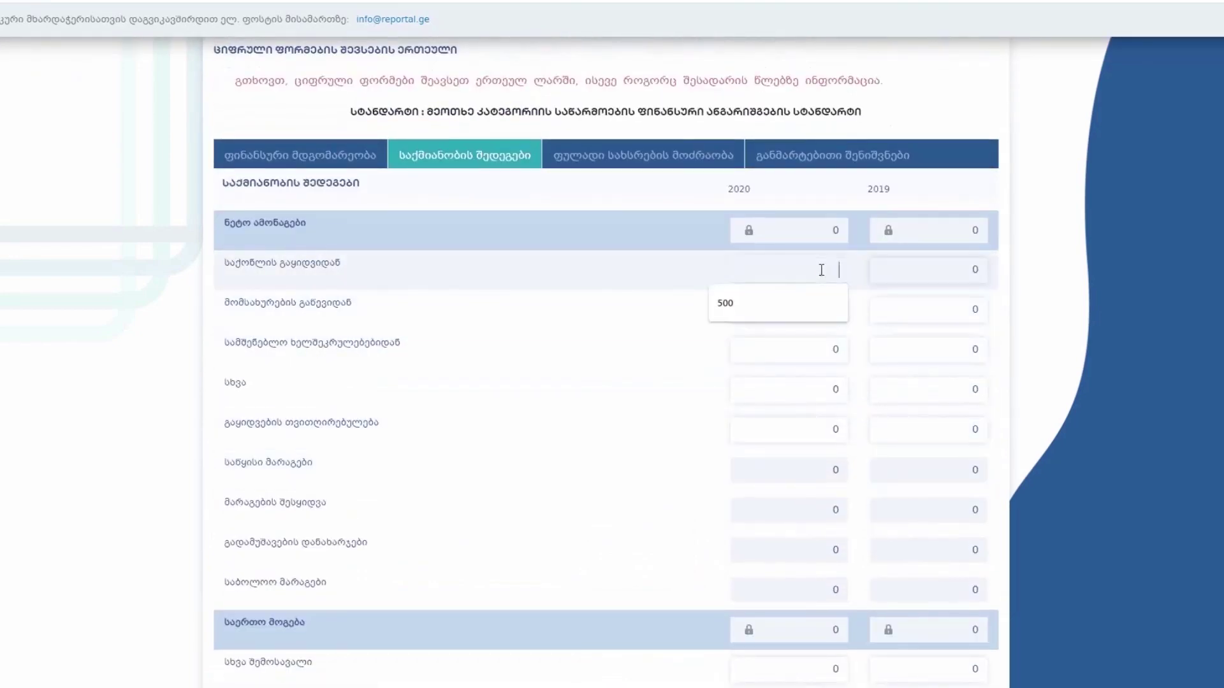
click(811, 306)
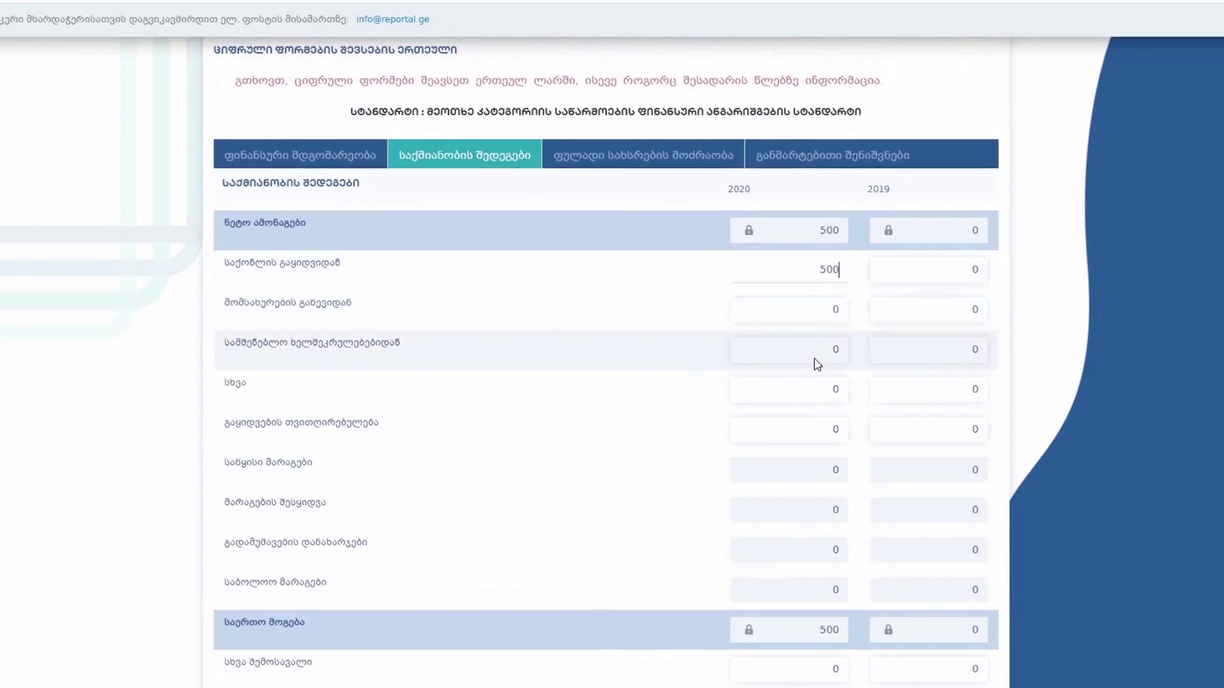
Set the 2020 cost of sales (გაყიდვების თვითღირებულება) to -300, replacing an initial entry of 300.
click(806, 431)
text(300)
click(705, 487)
click(806, 429)
click(796, 464)
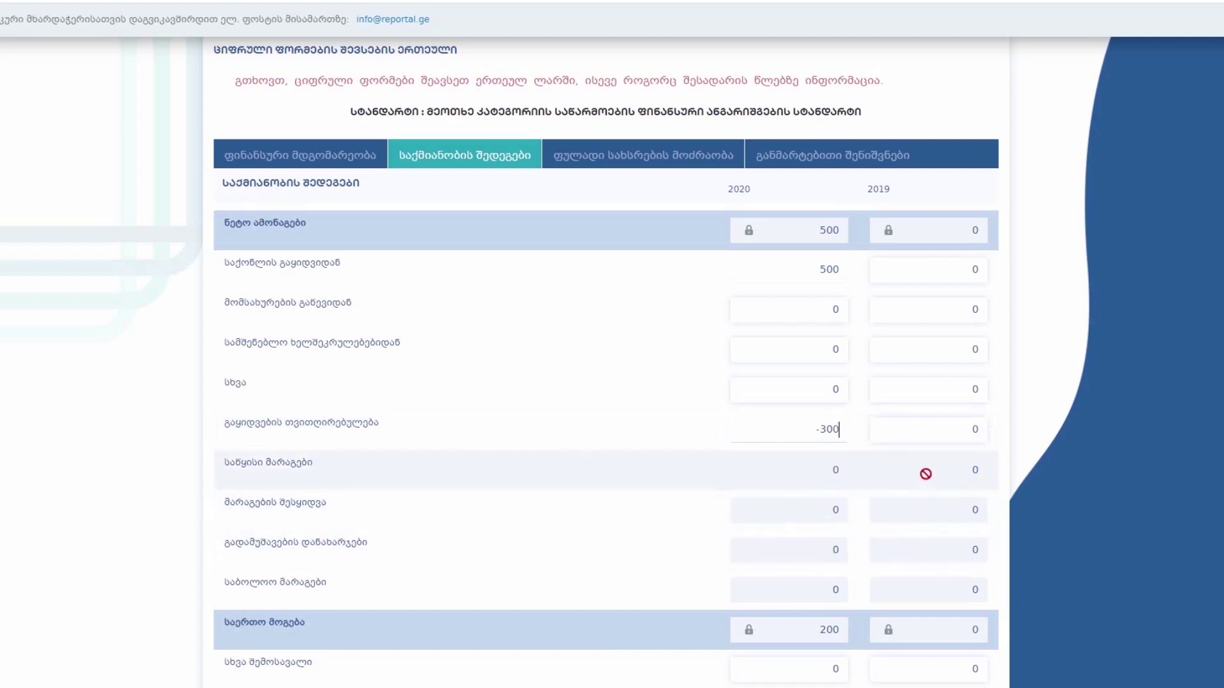
Set the 2019 cost of sales (გაყიდვების თვითღირებულება) to -400 and save the activity results form.
click(951, 434)
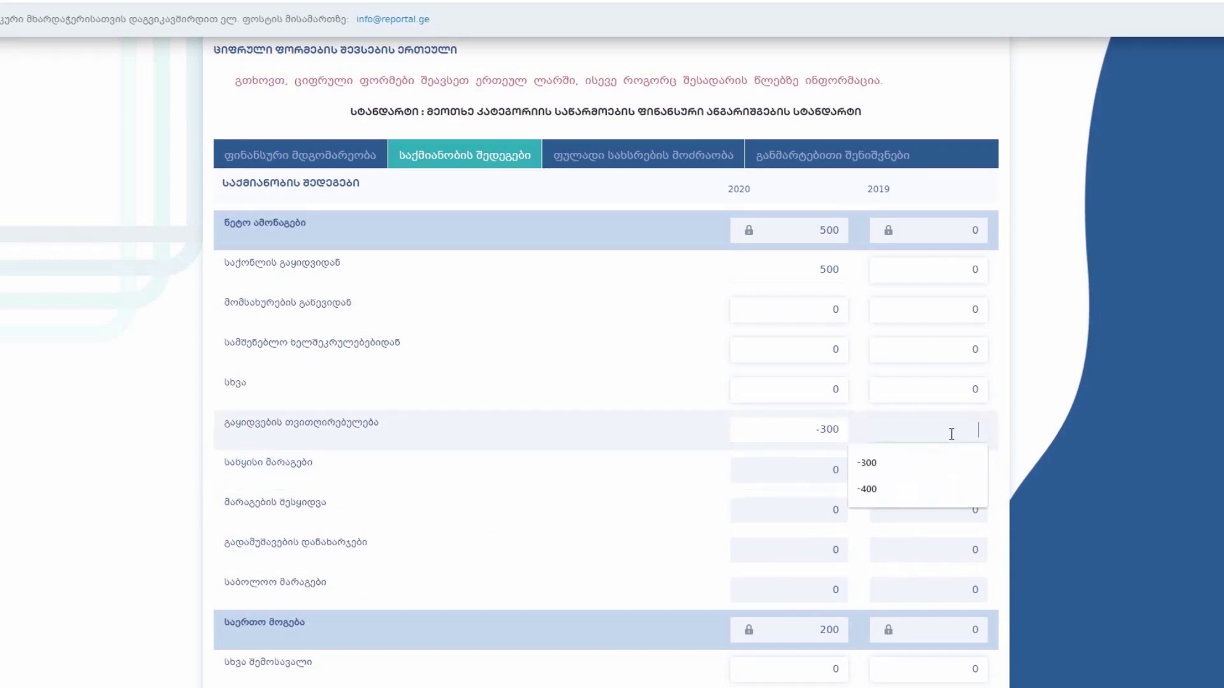
click(939, 488)
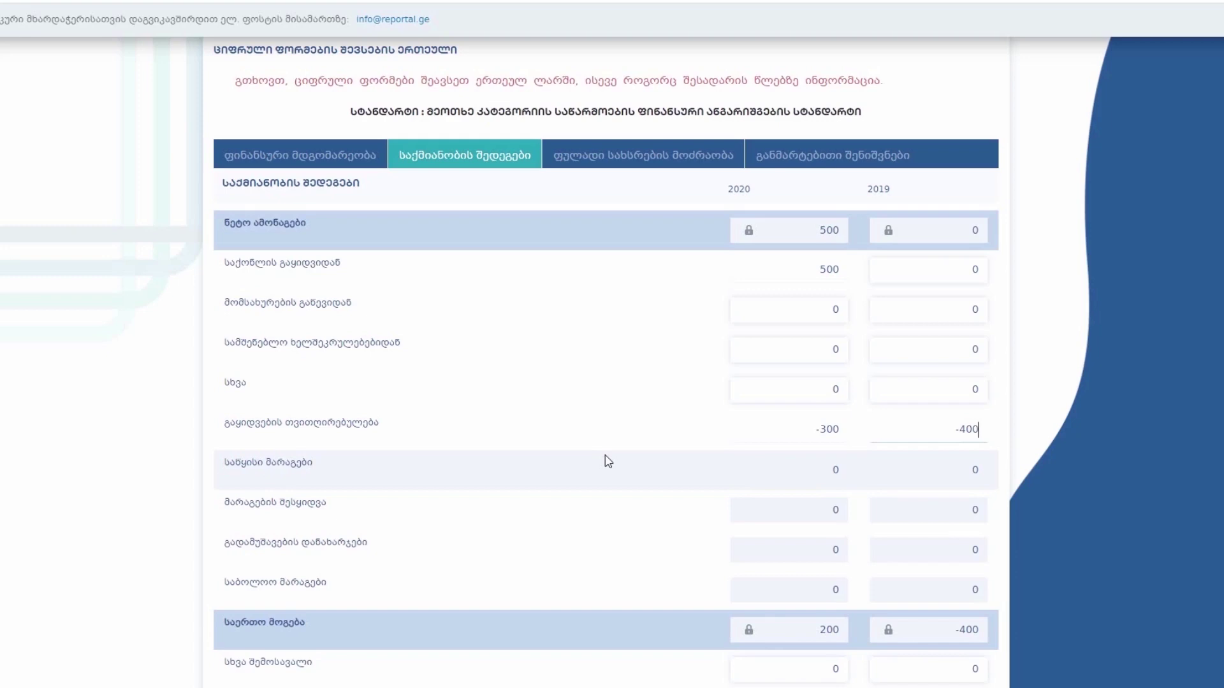
scroll(608, 460, down, 20)
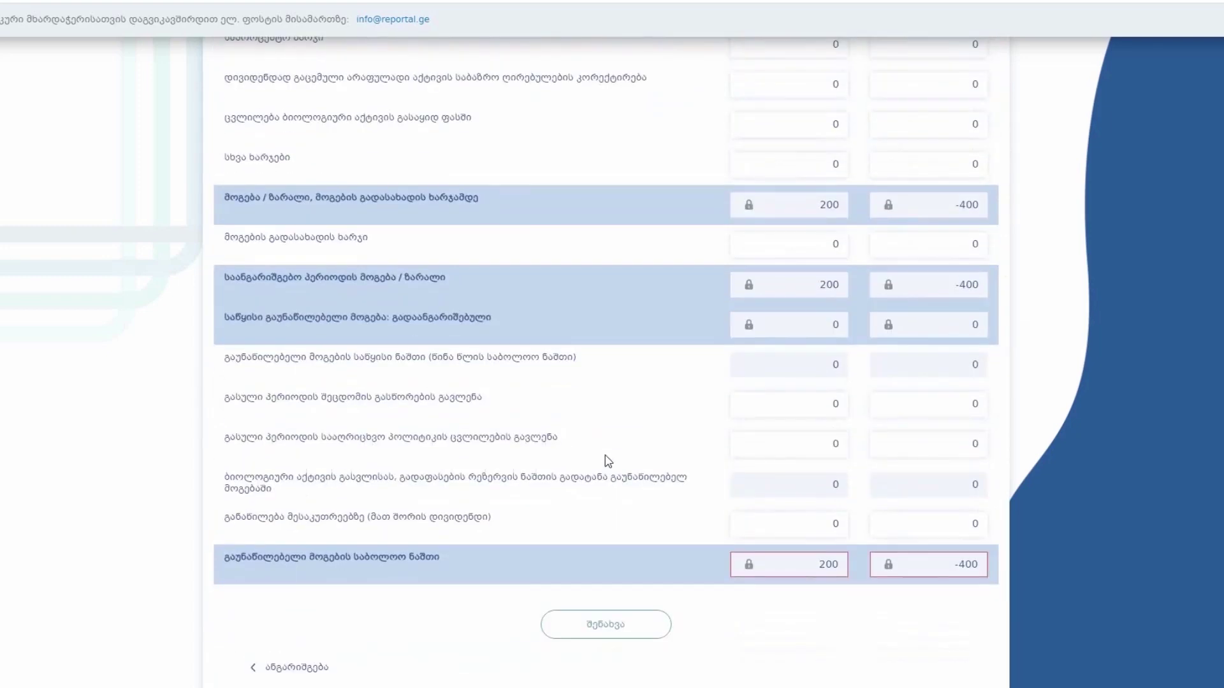
click(598, 534)
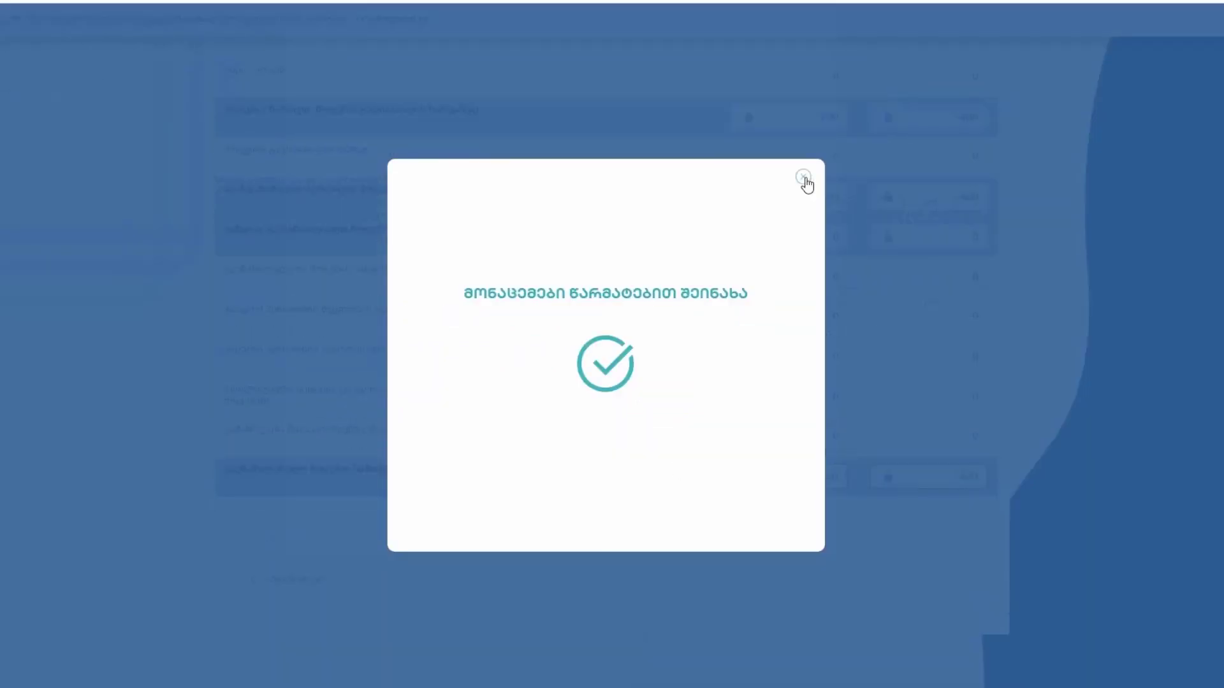
click(804, 179)
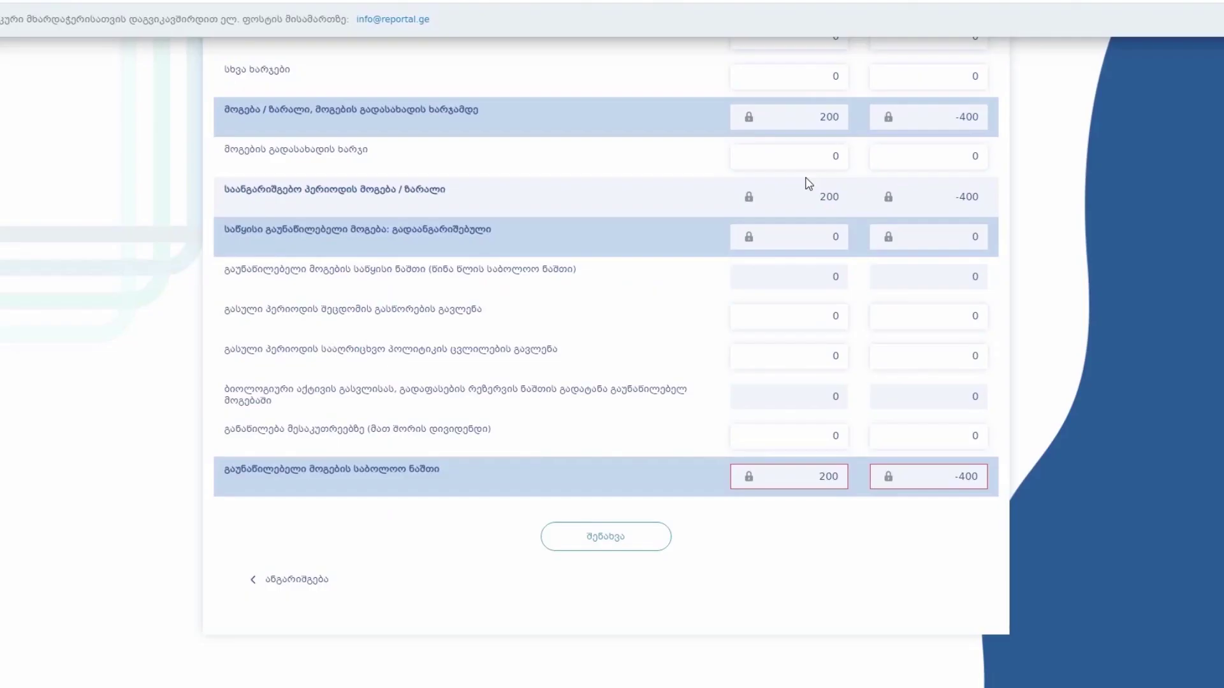
Return from the digital forms to the section list of the 2020 individual report (ანგარიშგება).
click(320, 588)
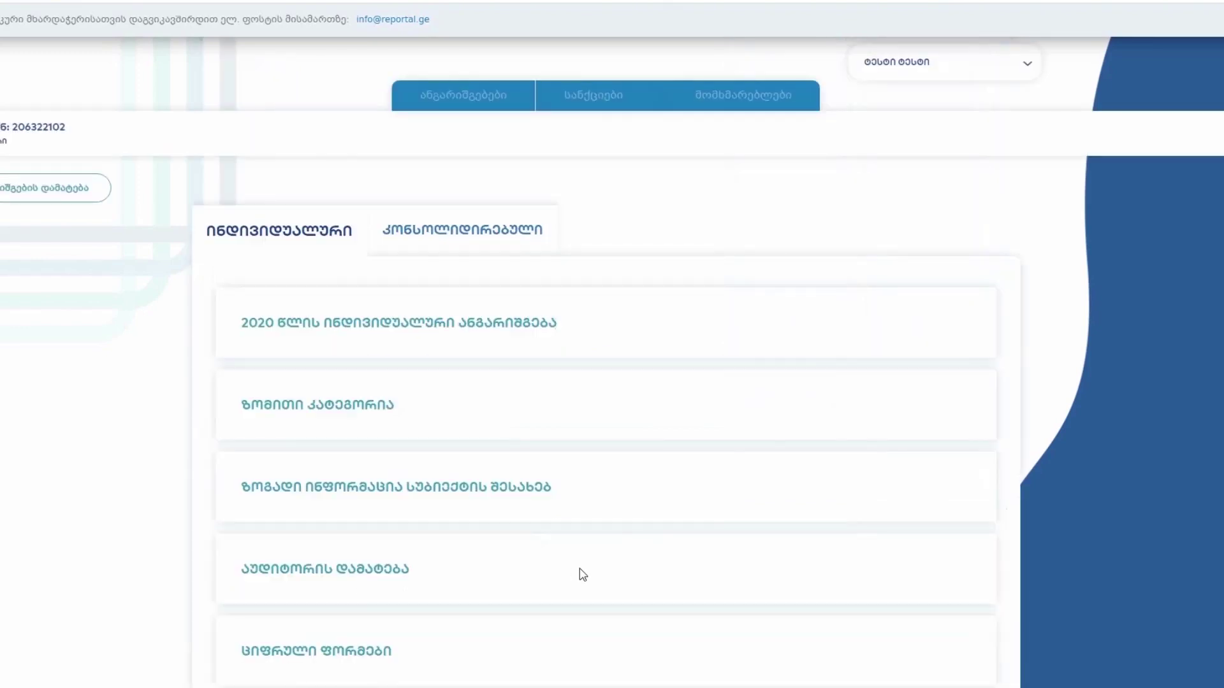
scroll(581, 574, down, 2)
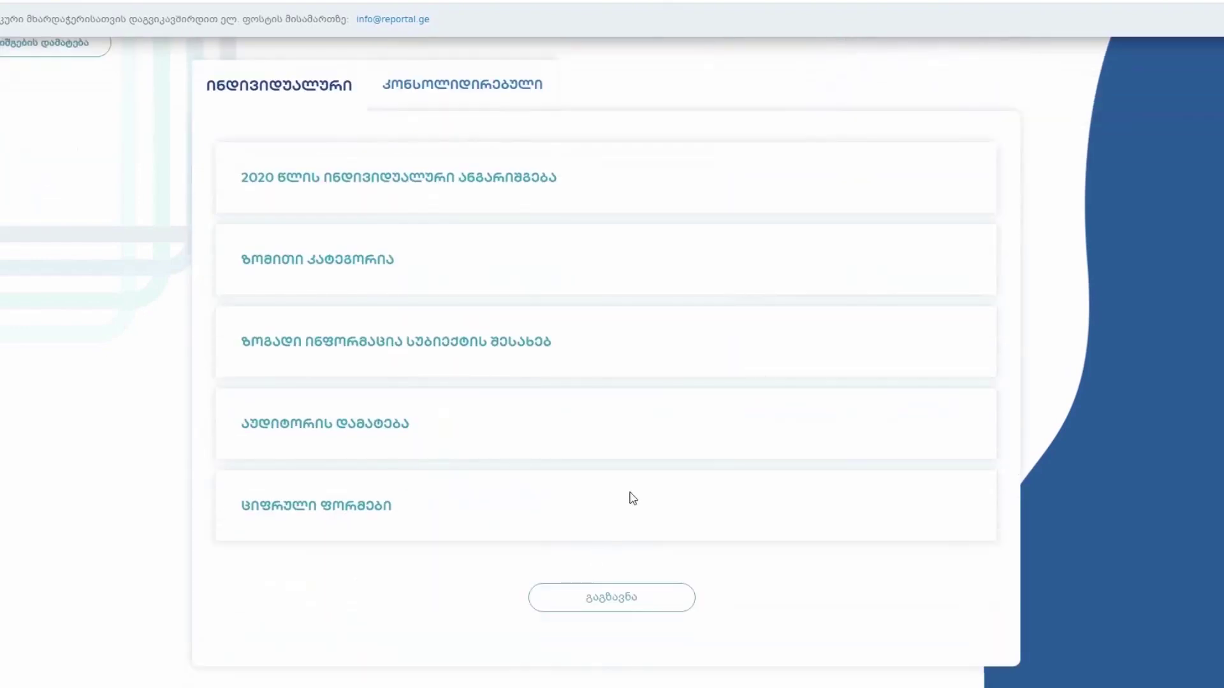